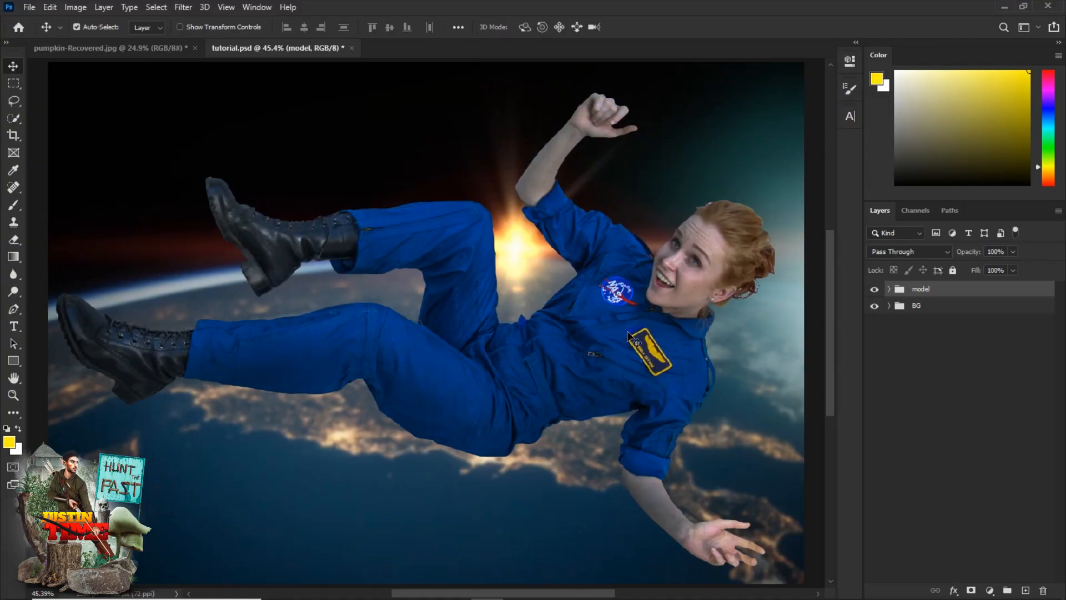
Add a Curves adjustment clipped to the model group and raise the middle of its RGB curve
key("b")
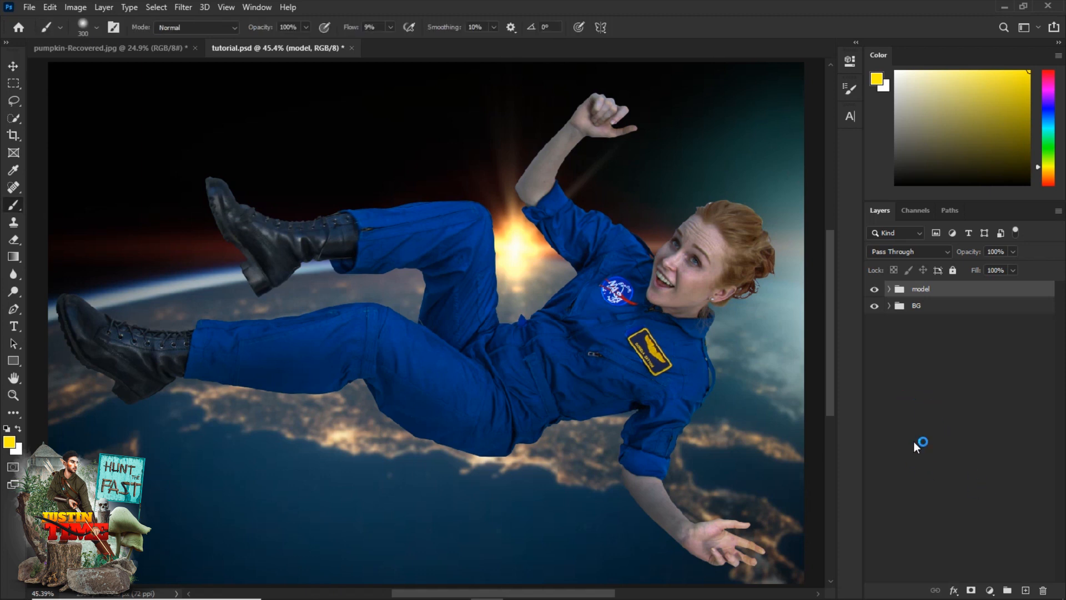
left_click(989, 590)
left_click(961, 418)
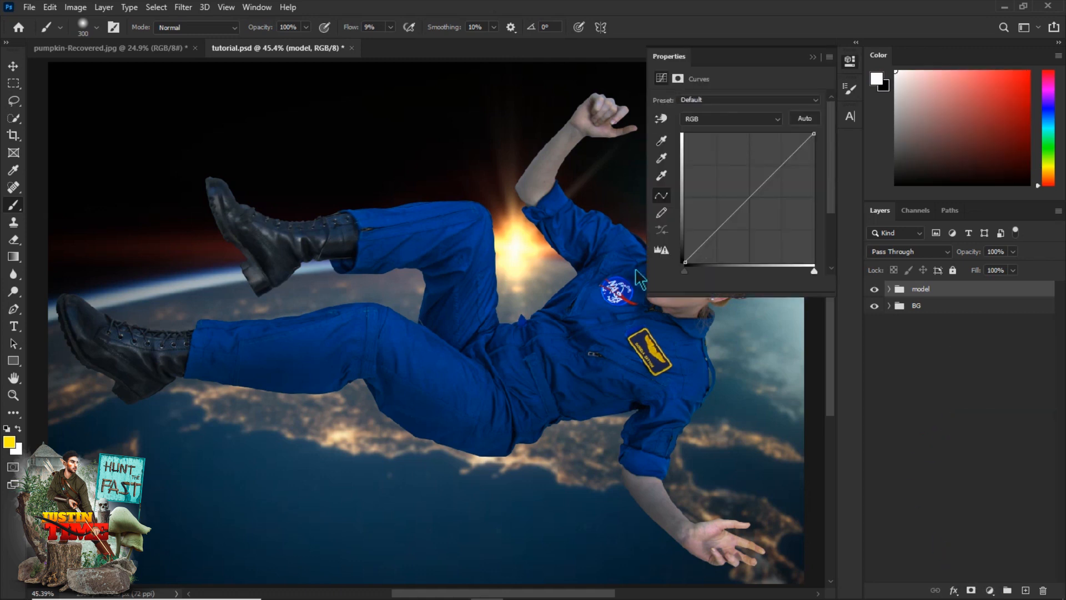
left_click_drag(597, 287, 495, 284)
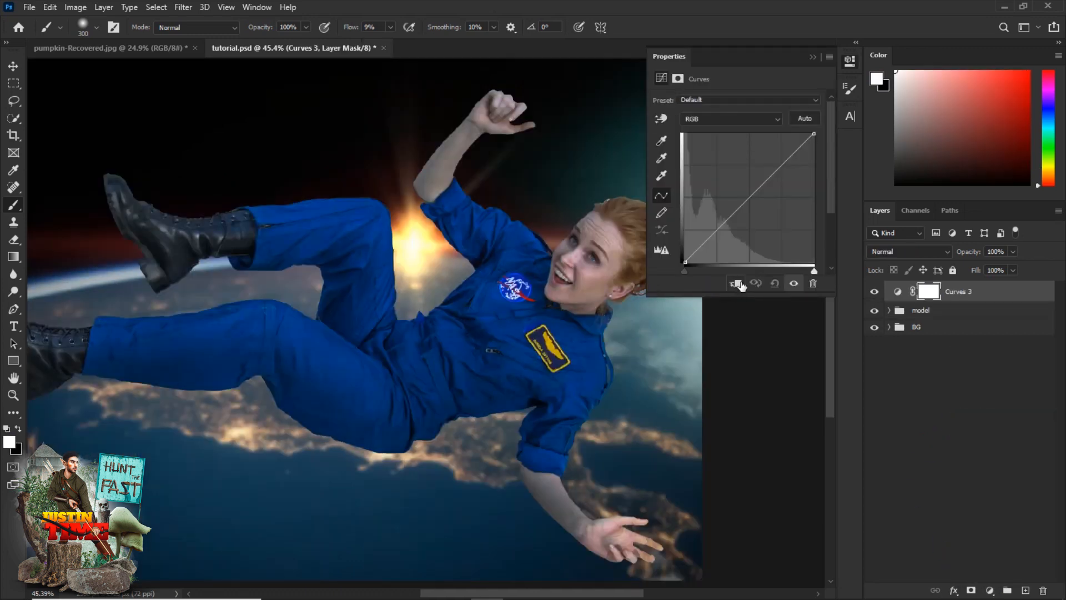
left_click(738, 284)
left_click_drag(740, 206, 733, 183)
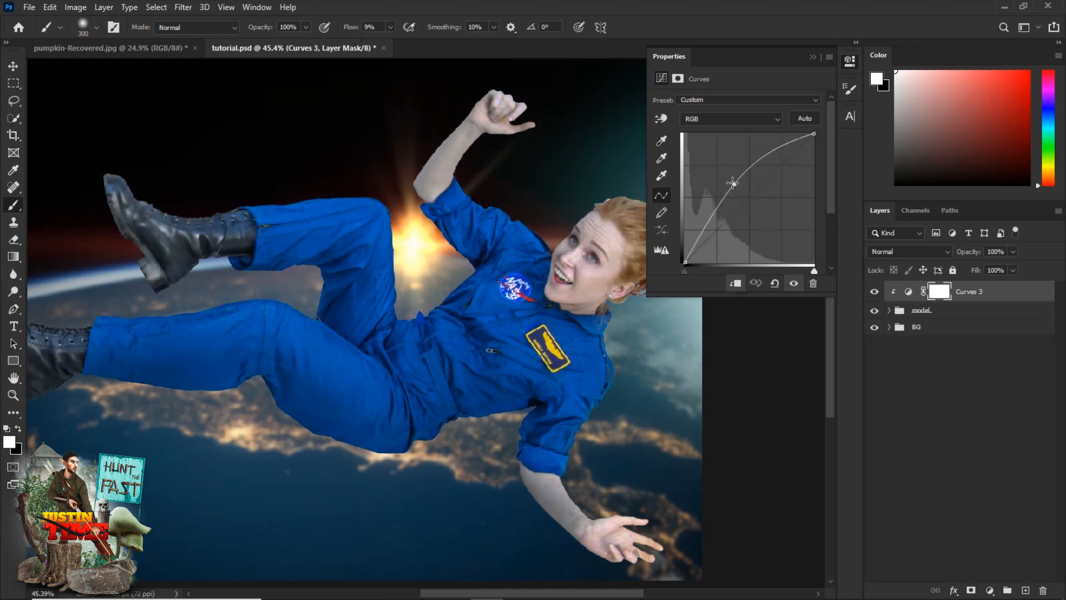
Lower the midpoint and white point of the Curves adjustment's Blue channel to tint the model yellow
left_click(716, 122)
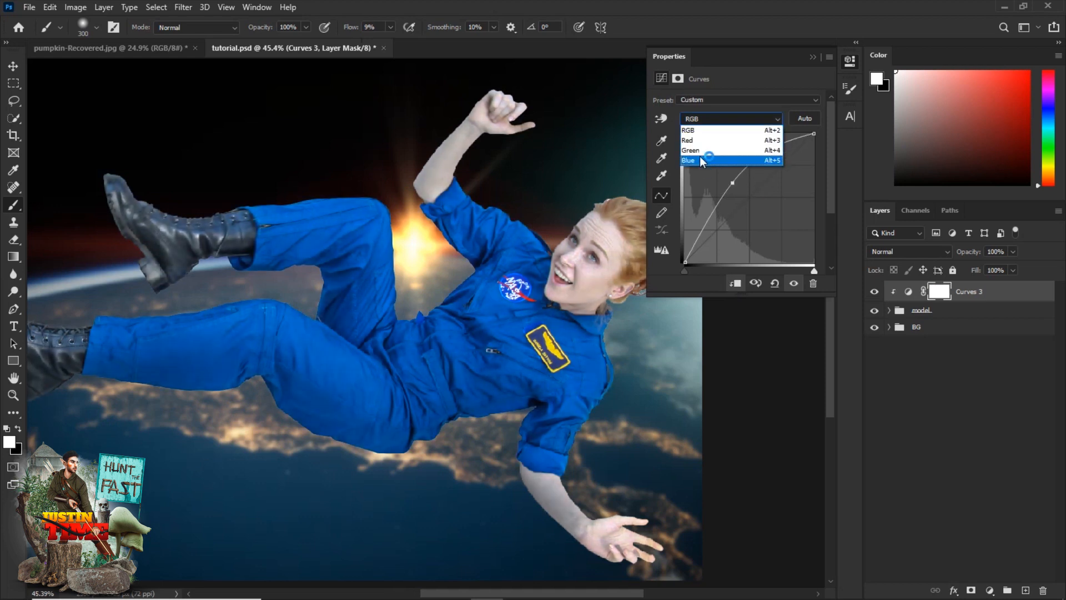
left_click(722, 161)
left_click(758, 214)
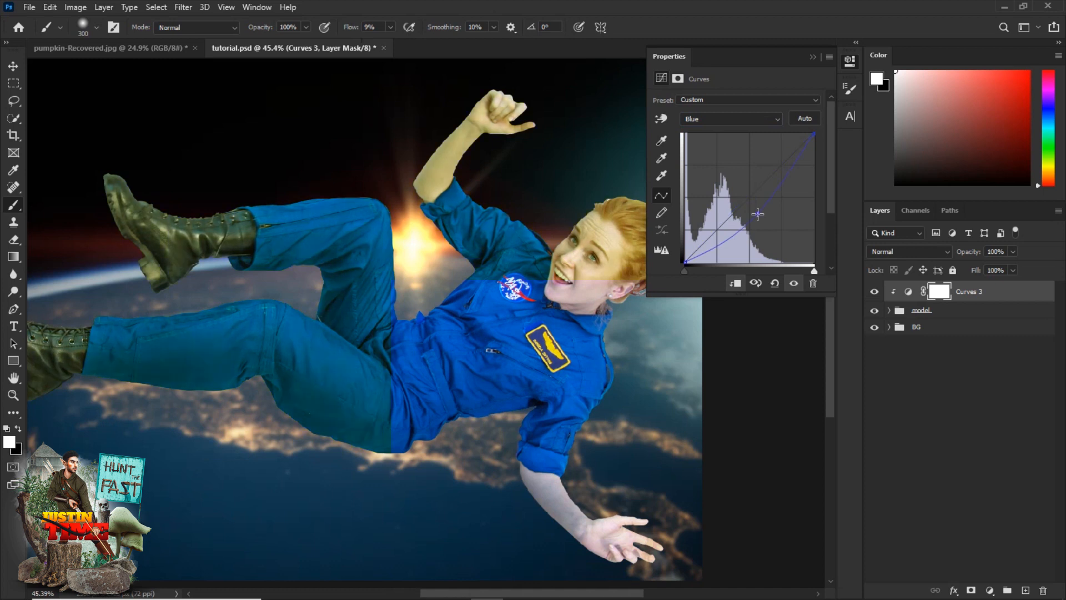
left_click_drag(811, 139, 814, 155)
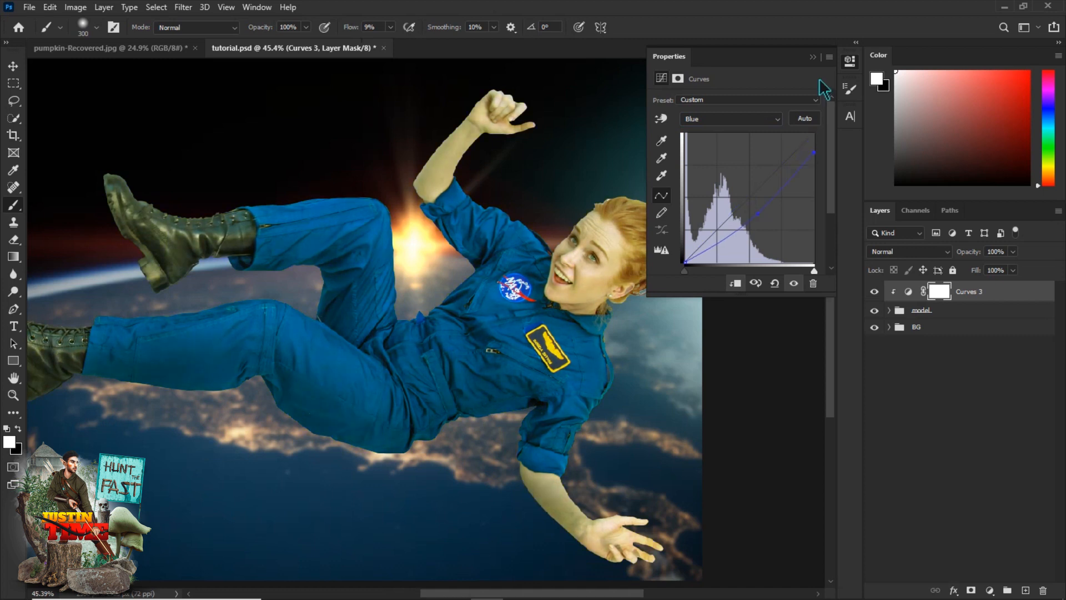
left_click(812, 56)
Invert the Curves mask and paint the effect back onto the raised arm and knee with a soft 49% flow brush
key("ctrl+i")
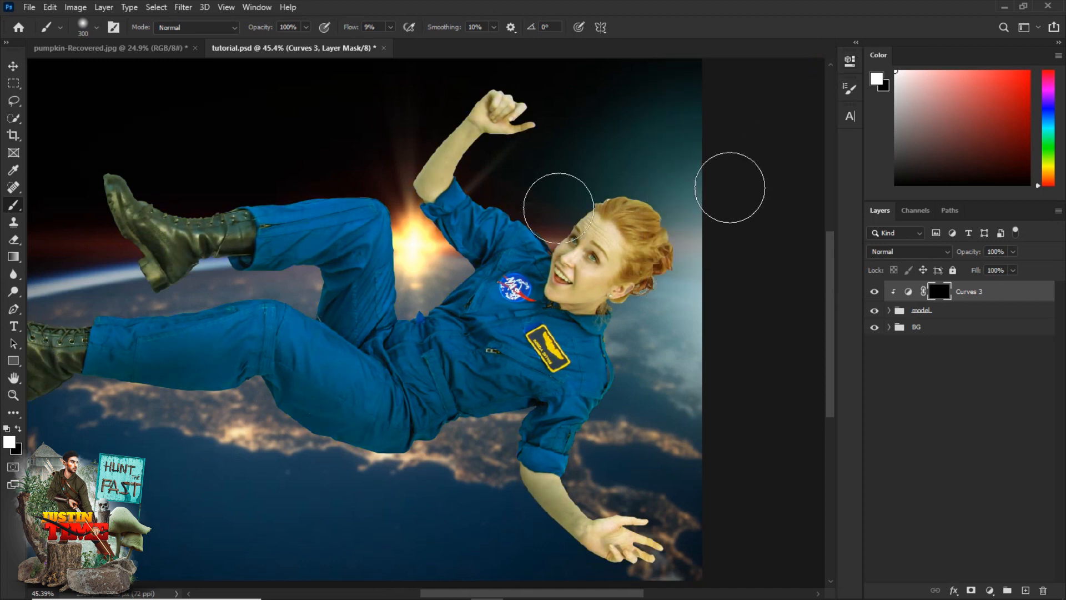
right_click(410, 231)
left_click(766, 7)
key("bracketleft")
left_click_drag(350, 28, 372, 29)
key("bracketleft")
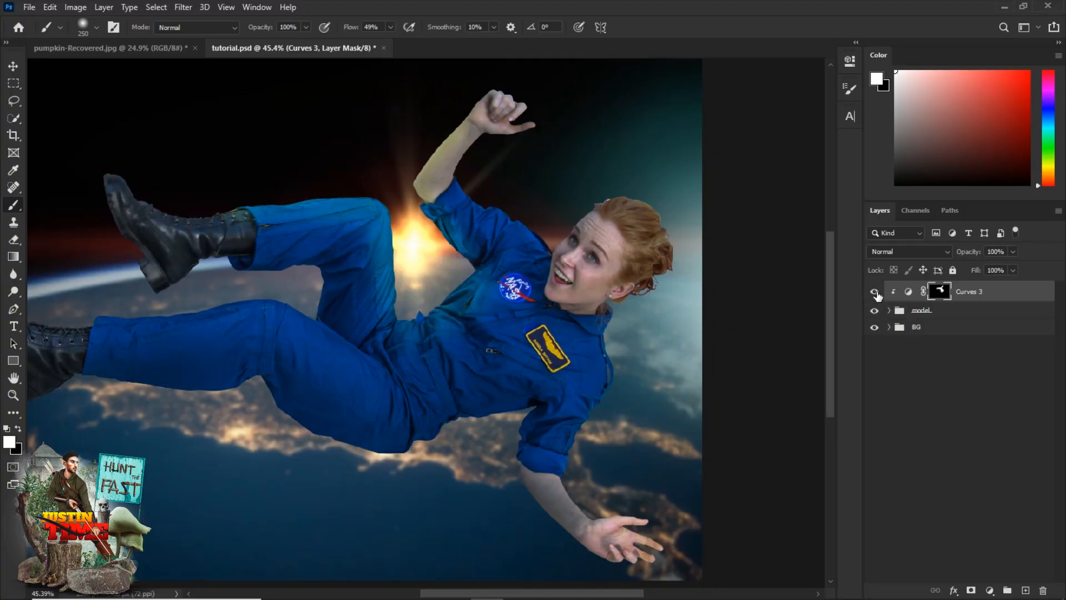
Compare the model with and without the clipped Curves adjustment and delete the adjustment layer
left_click(875, 292)
left_click(875, 293)
key("Delete")
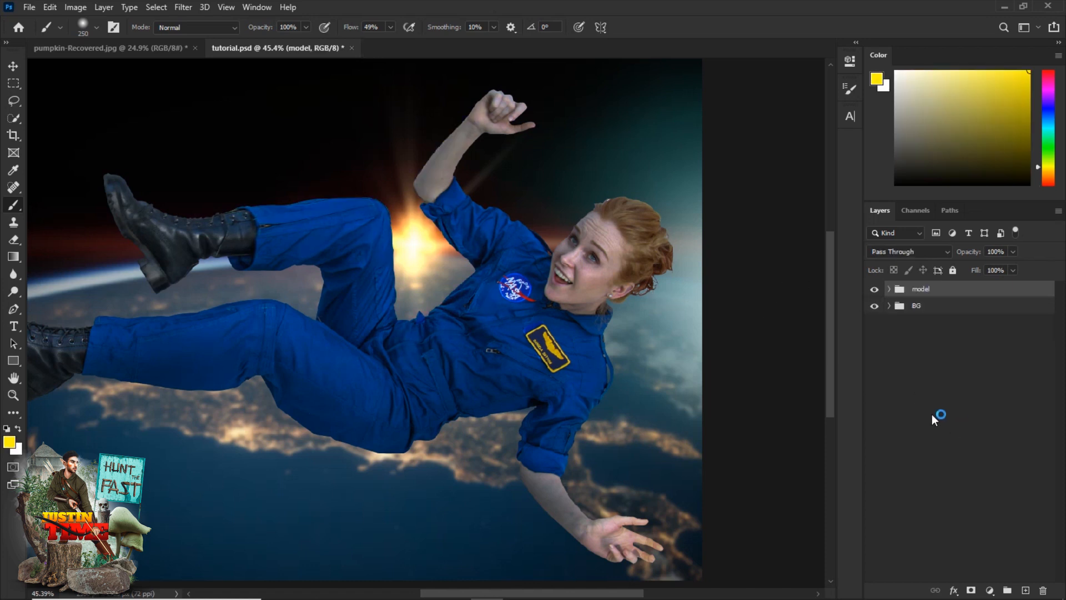
Create a new layer named highlight above the model group and clip it to the group
key("v")
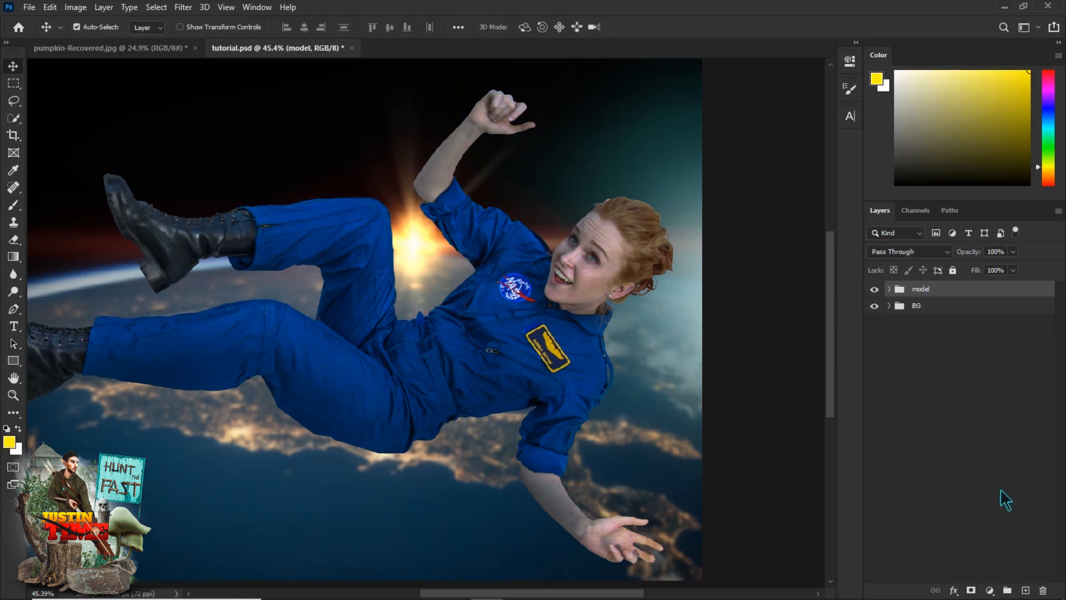
left_click(1026, 591)
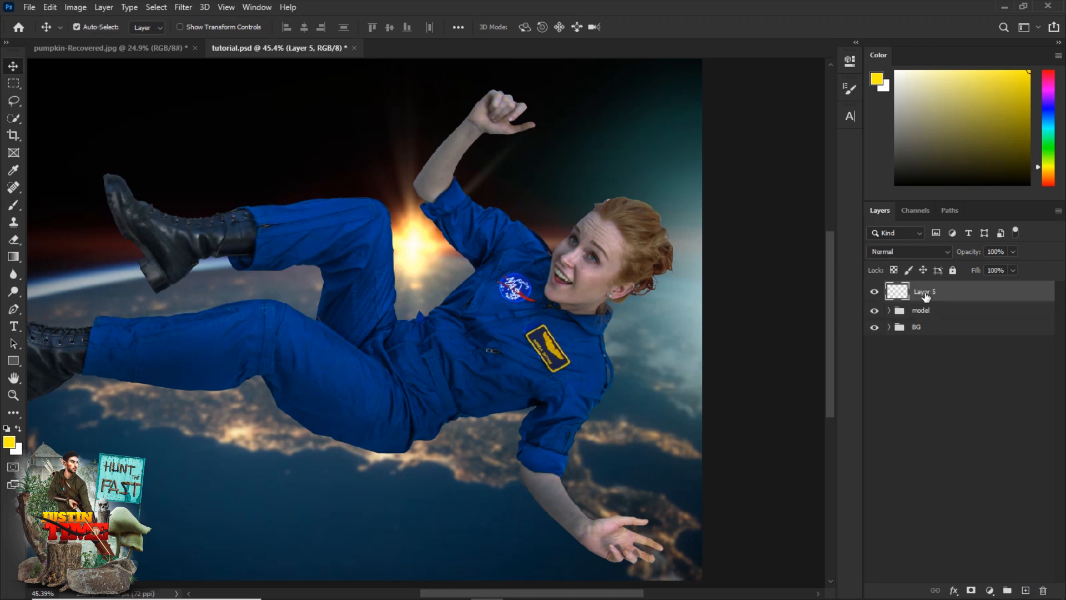
double_click(927, 291)
key("Return")
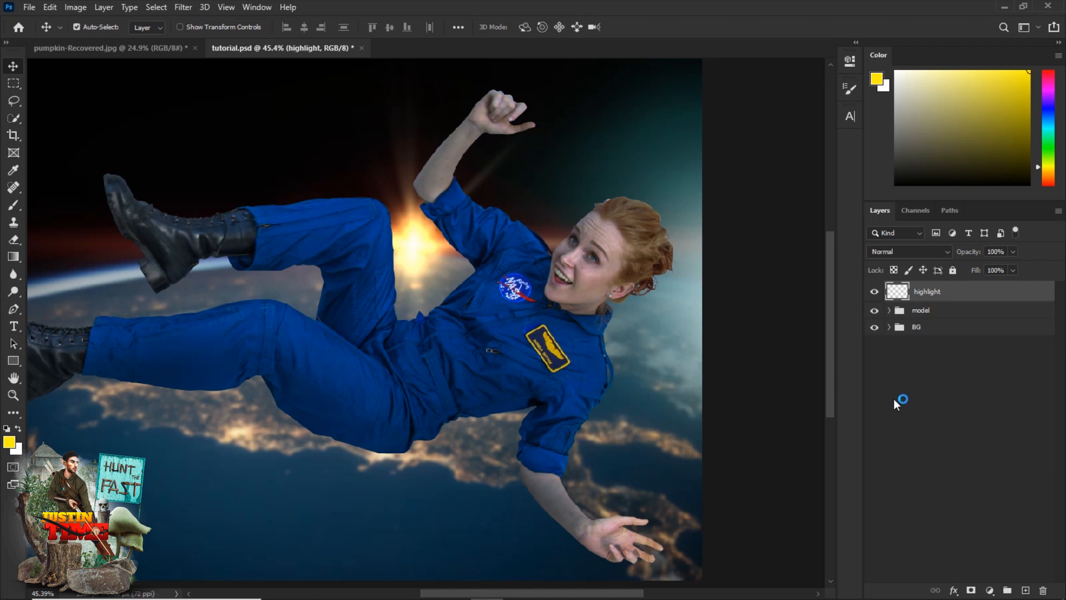
left_click(952, 296, "alt")
Set the brush to Soft Round, 90 px, with 12% flow and a white foreground color
key("b")
right_click(472, 286)
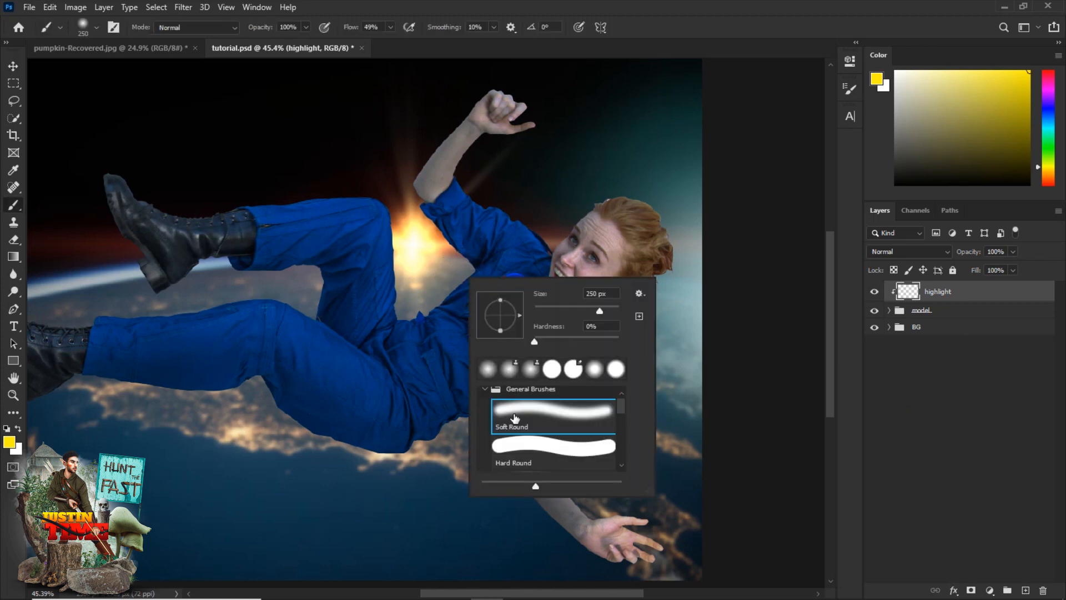
key("Escape")
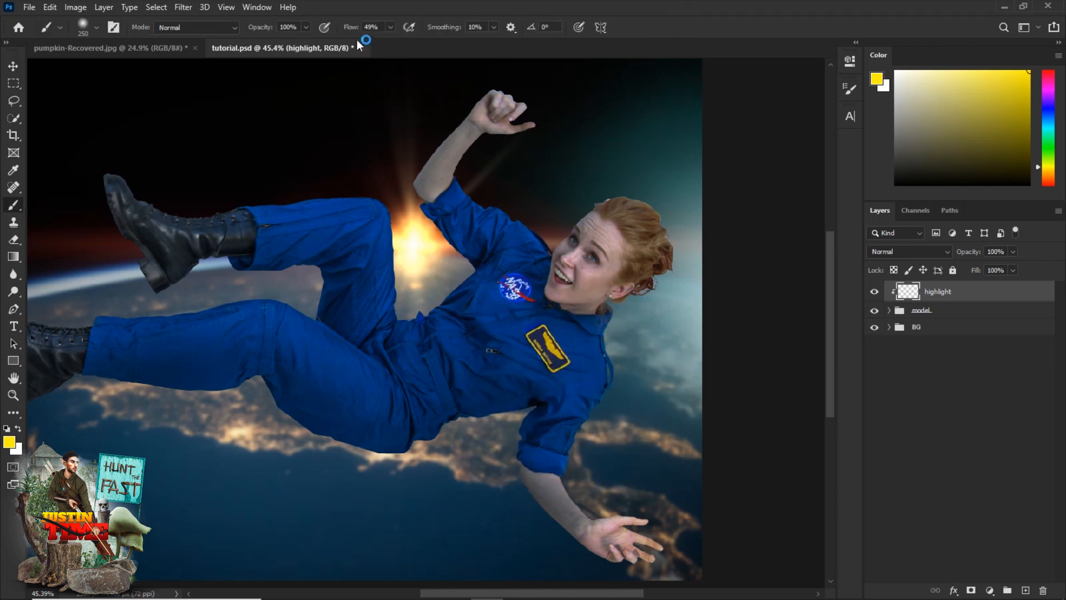
mouse_move(347, 28)
left_mouse_down()
mouse_move(315, 33)
mouse_move(325, 31)
left_mouse_up()
key("bracketleft")
key("bracketleft")
key("bracketleft")
key("bracketleft")
key("bracketleft")
key("bracketleft")
left_click(895, 71)
Paint a thin white rim highlight down the edge of the raised thigh facing the sun, using a much smaller brush
key("ctrl+plus")
key("ctrl+plus")
left_click_drag(395, 257, 411, 328)
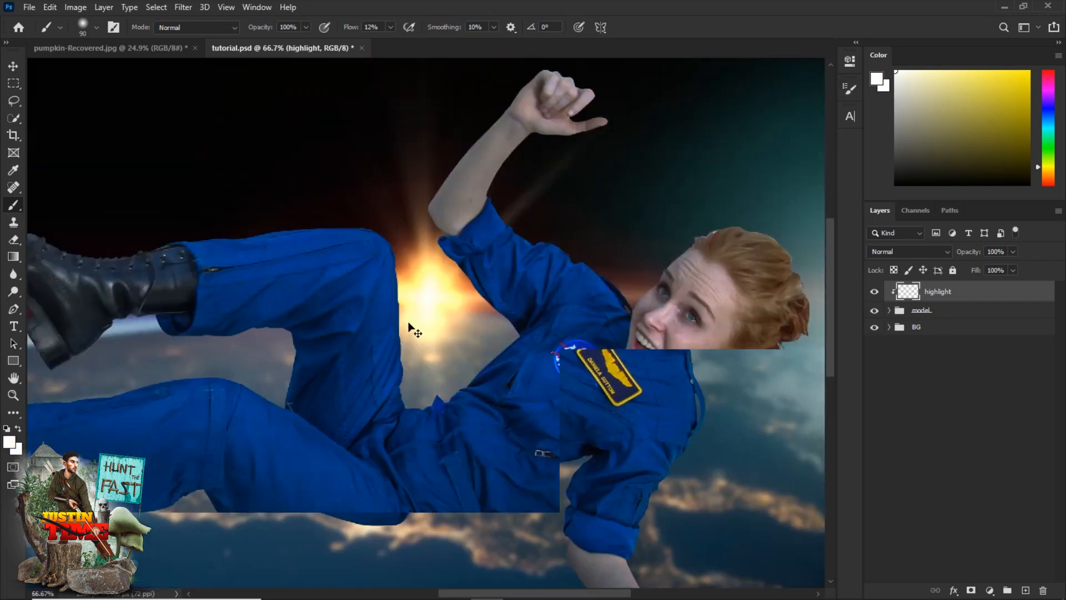
key("ctrl+plus")
key("bracketleft")
key("bracketleft")
key("ctrl+plus")
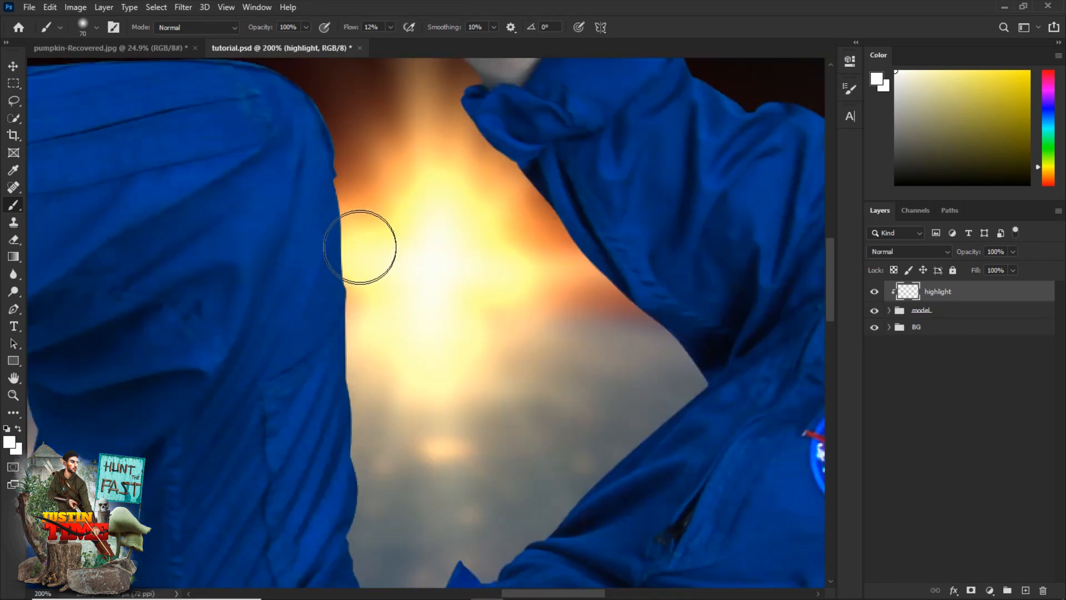
left_click_drag(340, 264, 399, 285)
key("bracketleft")
key("bracketleft")
key("ctrl+plus")
key("bracketleft")
key("bracketleft")
key("bracketleft")
key("bracketleft")
mouse_move(381, 161)
left_mouse_down()
mouse_move(388, 172)
mouse_move(380, 147)
mouse_move(393, 386)
mouse_move(395, 292)
mouse_move(390, 362)
mouse_move(385, 267)
mouse_move(388, 445)
left_mouse_up()
left_click_drag(392, 435, 369, 241)
mouse_move(389, 306)
left_mouse_down()
mouse_move(373, 247)
mouse_move(382, 332)
mouse_move(371, 265)
left_mouse_up()
key("bracketleft")
mouse_move(371, 146)
left_mouse_down()
mouse_move(381, 302)
mouse_move(371, 362)
mouse_move(369, 263)
mouse_move(382, 367)
left_mouse_up()
mouse_move(391, 411)
left_mouse_down()
mouse_move(377, 361)
mouse_move(390, 448)
mouse_move(377, 360)
left_mouse_up()
mouse_move(389, 417)
left_mouse_down()
mouse_move(375, 358)
mouse_move(387, 435)
mouse_move(377, 489)
mouse_move(392, 392)
left_mouse_up()
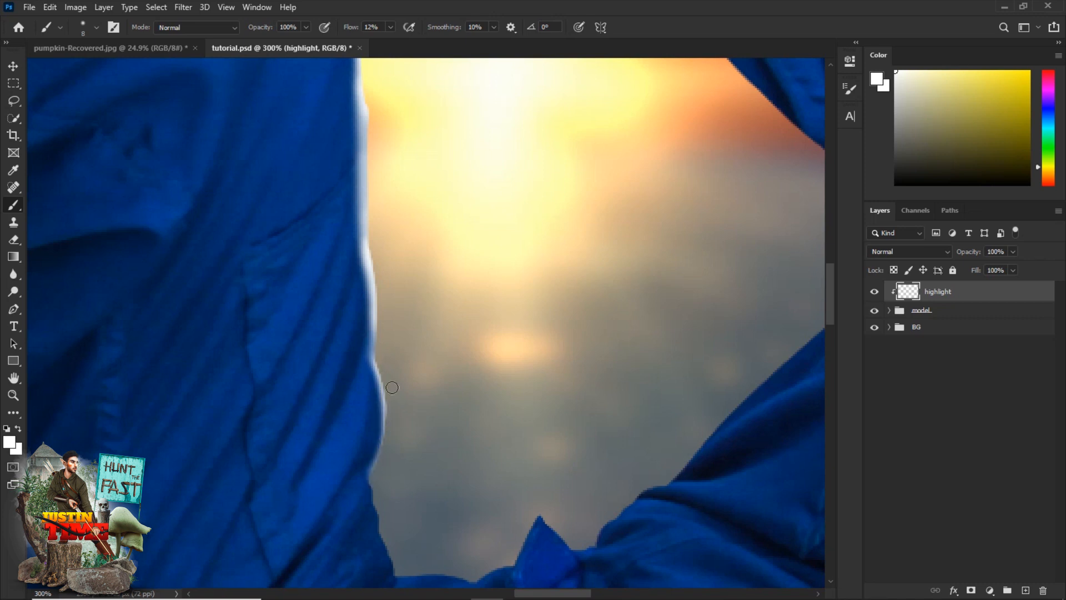
left_click_drag(380, 466, 383, 347)
Continue the rim highlight around the bottom of the thigh, along the waist edge and up the pointed flap
left_click_drag(361, 271, 339, 88)
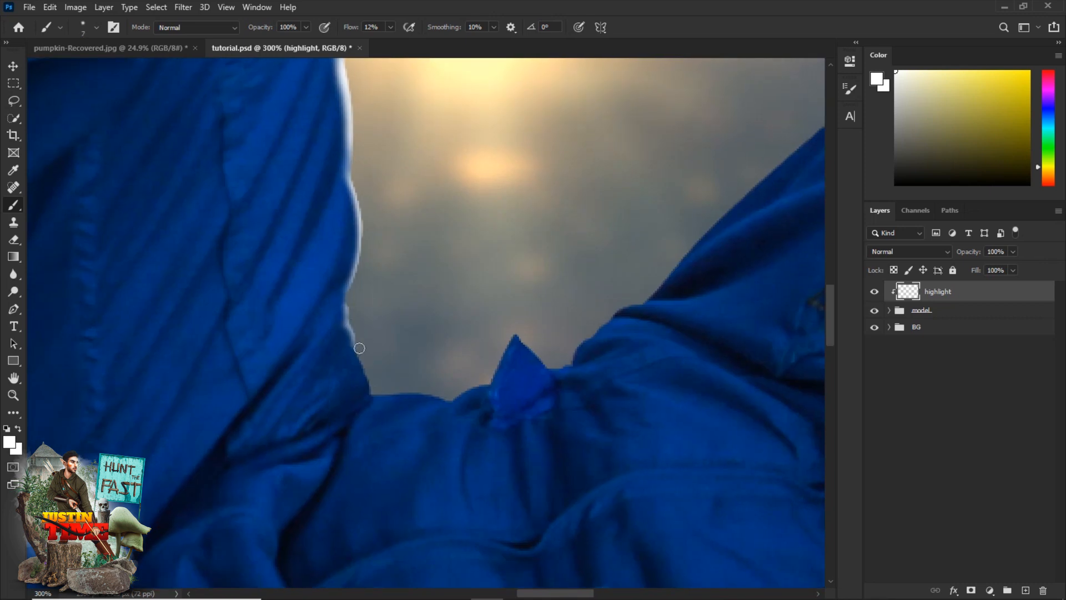
mouse_move(348, 298)
left_mouse_down()
mouse_move(361, 368)
mouse_move(361, 354)
mouse_move(374, 391)
mouse_move(352, 345)
mouse_move(368, 393)
mouse_move(367, 372)
mouse_move(372, 395)
mouse_move(446, 403)
mouse_move(487, 382)
left_mouse_up()
left_click_drag(510, 333, 522, 318)
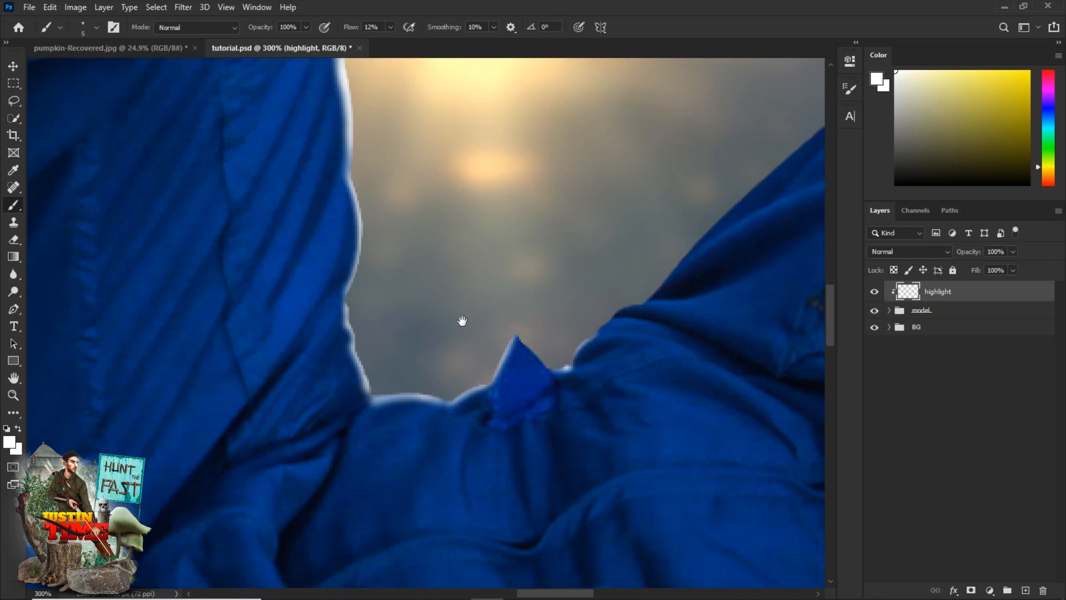
Paint a thin white highlight along the first fabric fold beside the pointed flap at the waist
key("ctrl+plus")
left_click_drag(659, 365, 440, 311)
key("ctrl+plus")
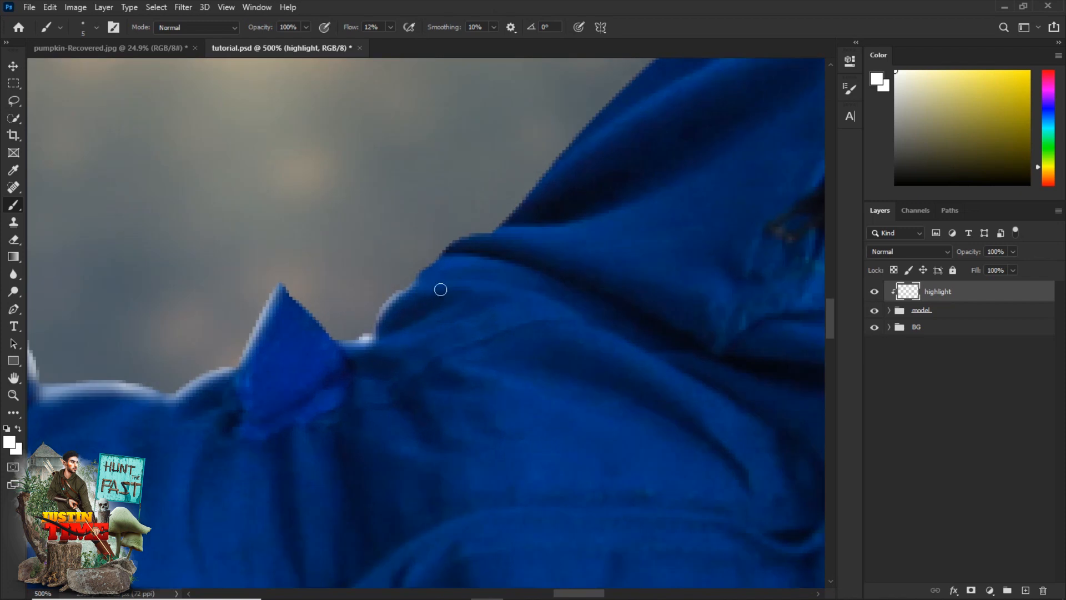
key("ctrl+minus")
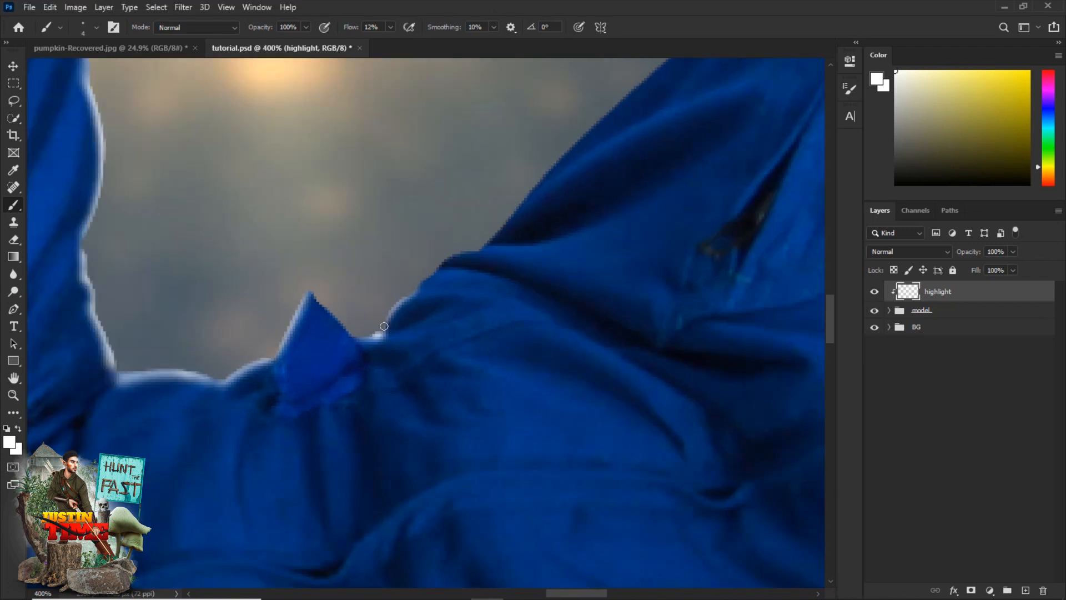
left_click_drag(435, 291, 506, 301)
mouse_move(419, 292)
left_mouse_down()
mouse_move(390, 313)
mouse_move(459, 288)
mouse_move(420, 292)
left_mouse_up()
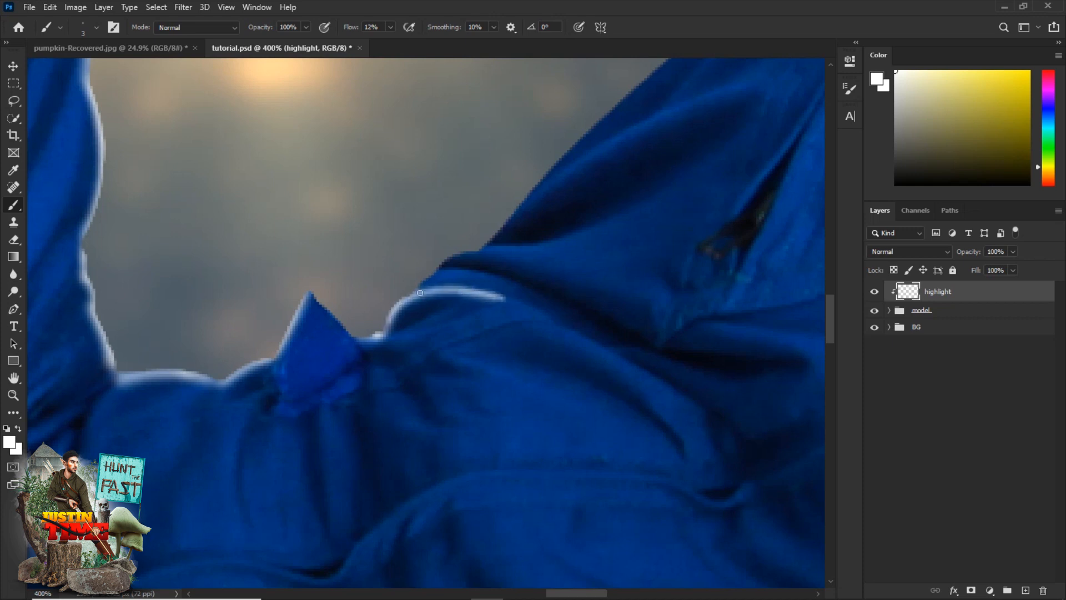
Set the Eraser to a Soft Round tip with 20% flow
key("e")
key("bracketleft")
key("bracketleft")
key("bracketleft")
key("bracketleft")
right_click(467, 316)
left_click(527, 449)
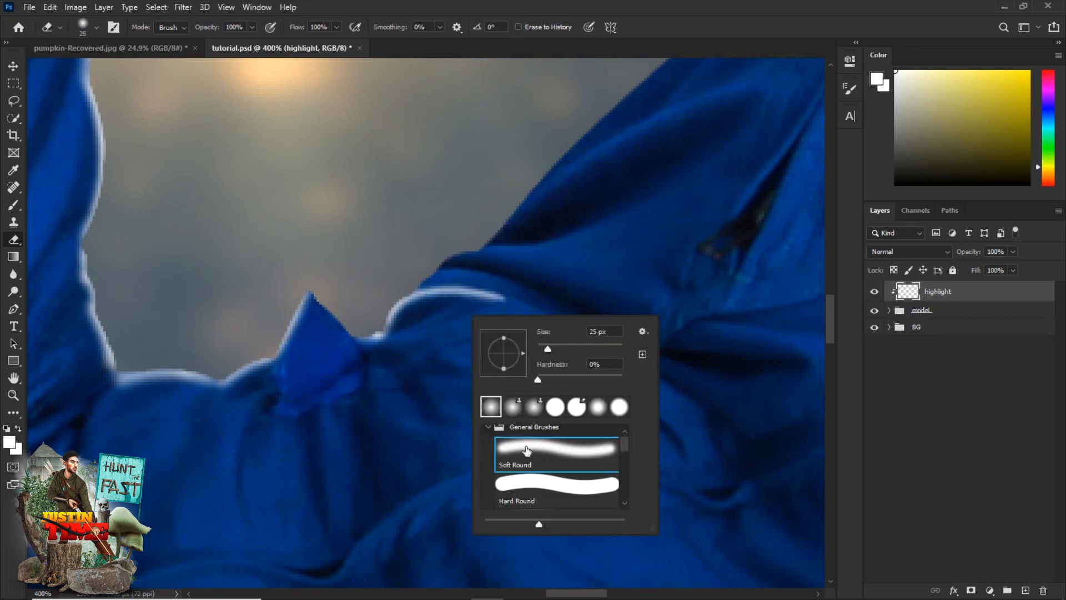
left_click(549, 349)
left_click(619, 5)
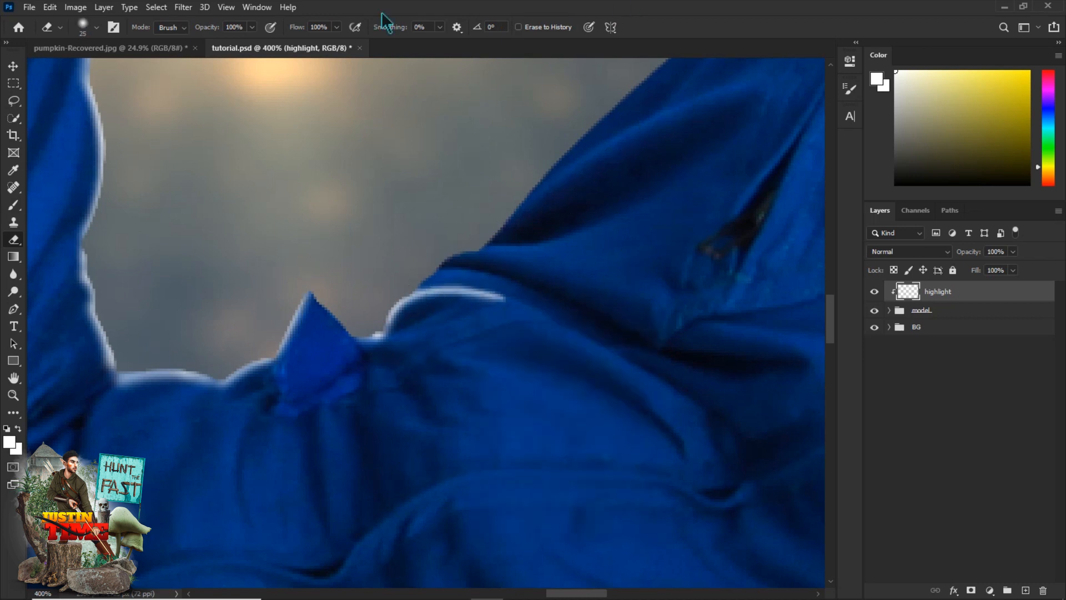
left_click_drag(298, 30, 251, 48)
Fade the inner end of the waist fold highlight using a small soft eraser
key("bracketleft")
key("bracketleft")
key("bracketleft")
key("bracketleft")
key("bracketleft")
mouse_move(521, 303)
left_mouse_down()
mouse_move(455, 301)
mouse_move(505, 302)
left_mouse_up()
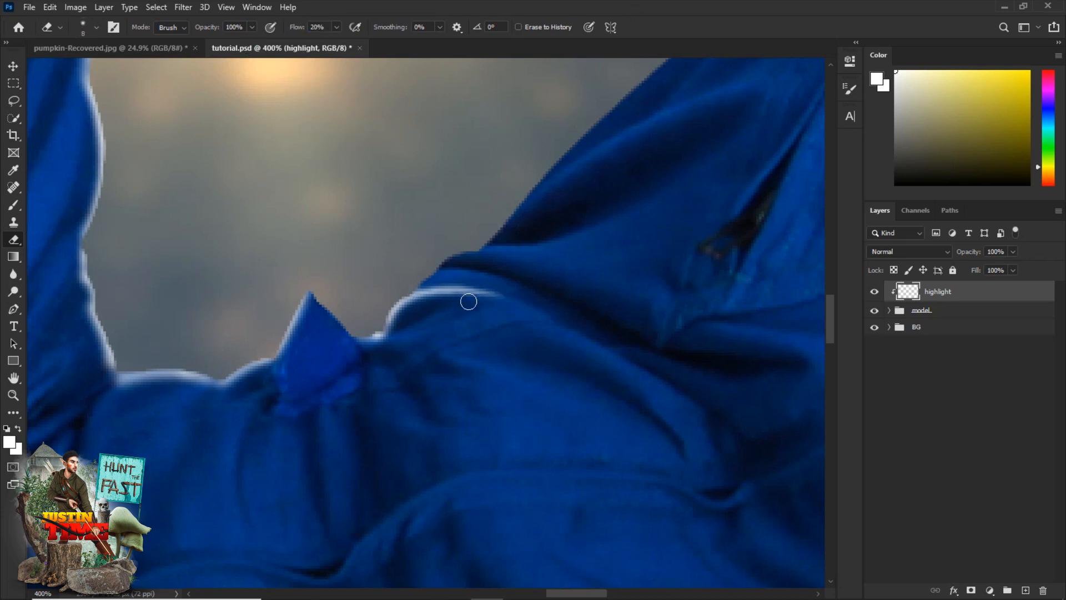
Paint a highlight along the next waist fold above and soften its inner end with the eraser
key("b")
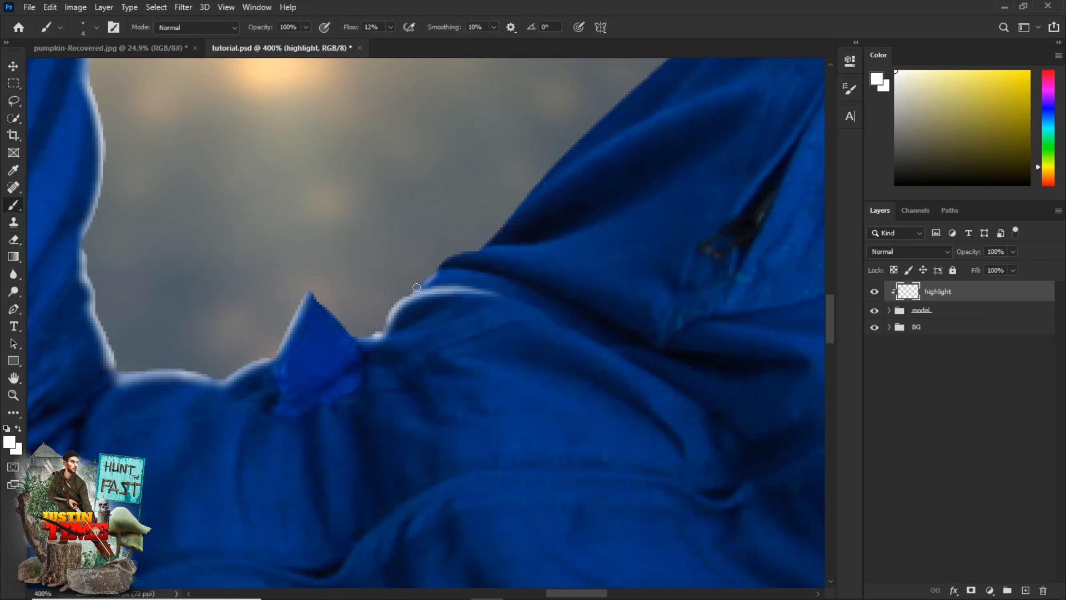
left_click_drag(433, 275, 458, 265)
key("bracketright")
mouse_move(431, 272)
left_mouse_down()
mouse_move(465, 251)
mouse_move(490, 250)
mouse_move(423, 269)
mouse_move(571, 239)
mouse_move(599, 221)
mouse_move(514, 251)
mouse_move(439, 253)
left_mouse_up()
key("e")
mouse_move(597, 226)
left_mouse_down()
mouse_move(568, 249)
mouse_move(609, 209)
mouse_move(560, 231)
mouse_move(621, 211)
mouse_move(519, 277)
left_mouse_up()
key("b")
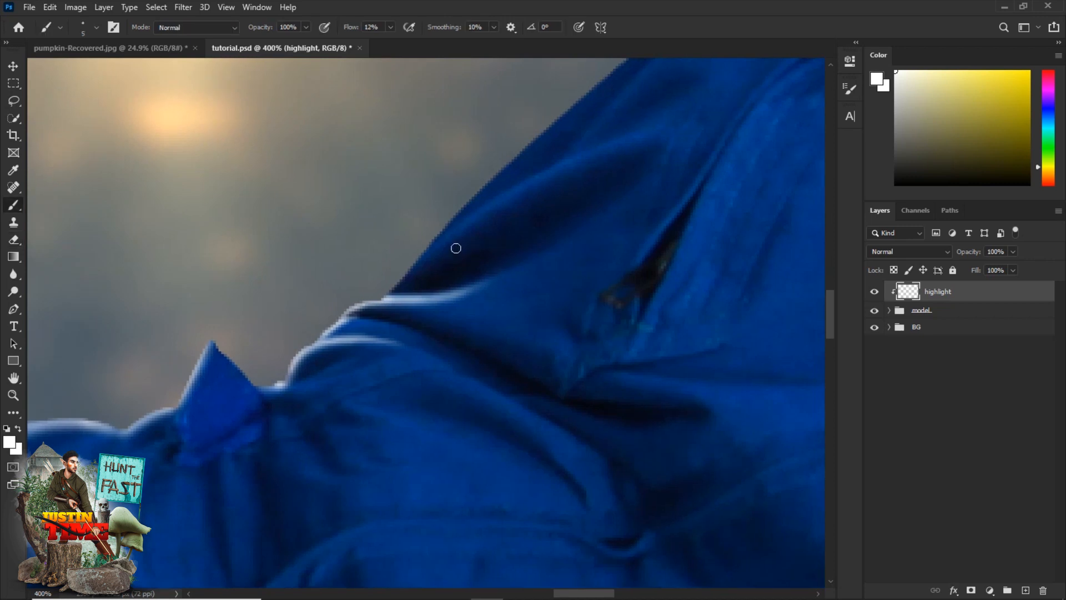
Paint the rim highlight up the lower torso edge above the waist folds and along the dark crease beside it
left_click_drag(389, 288, 449, 210)
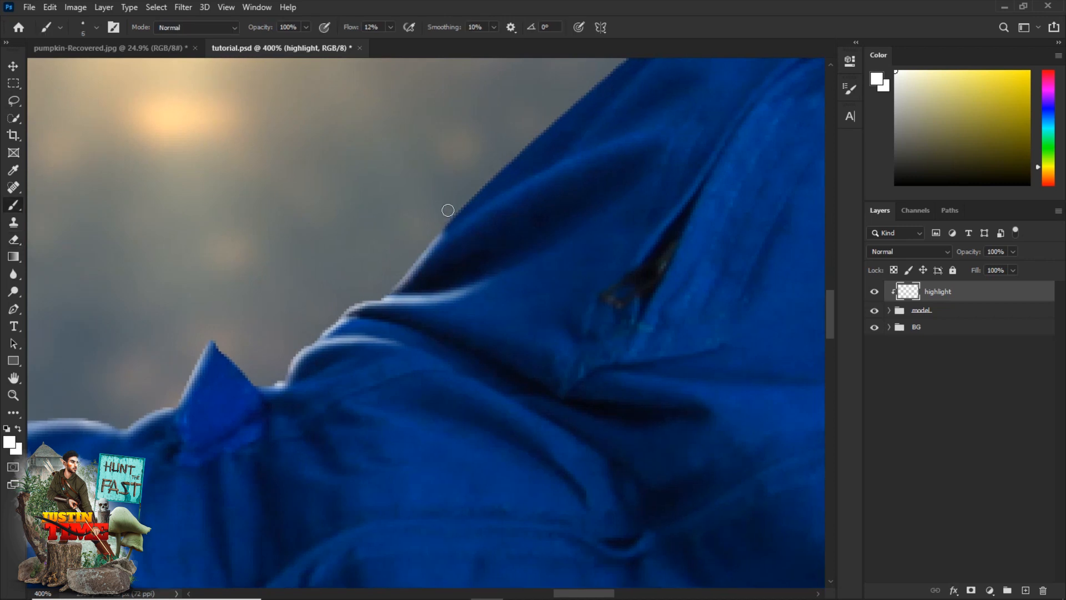
mouse_move(411, 270)
left_mouse_down()
mouse_move(461, 222)
mouse_move(543, 174)
mouse_move(403, 277)
mouse_move(465, 224)
mouse_move(591, 155)
mouse_move(519, 176)
mouse_move(538, 162)
mouse_move(520, 205)
mouse_move(607, 145)
mouse_move(484, 234)
mouse_move(443, 227)
left_mouse_up()
key("e")
key("b")
left_click_drag(479, 189, 446, 231)
mouse_move(445, 231)
left_mouse_down()
mouse_move(504, 165)
mouse_move(368, 298)
left_mouse_up()
Extend the white rim highlight along the upper torso edge up to the armpit corner
key("bracketright")
left_click_drag(316, 340, 365, 292)
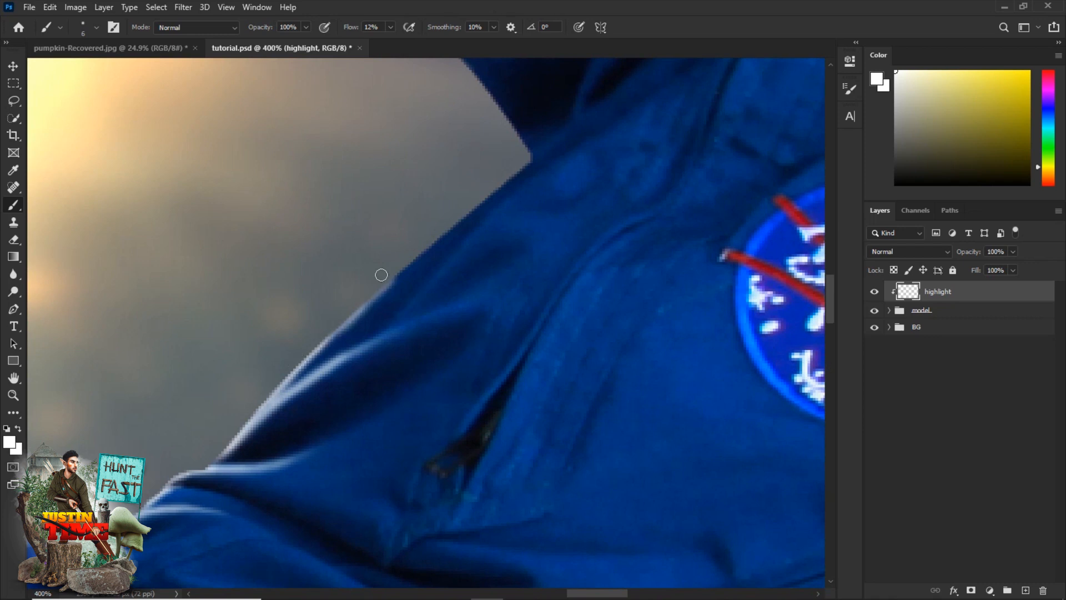
mouse_move(314, 344)
left_mouse_down()
mouse_move(511, 177)
mouse_move(368, 296)
left_mouse_up()
mouse_move(469, 195)
left_mouse_down()
mouse_move(472, 333)
mouse_move(511, 323)
left_mouse_up()
Carry the highlight past the armpit corner into the crease and fade its end with the eraser
left_click_drag(533, 288, 557, 272)
key("ctrl+z")
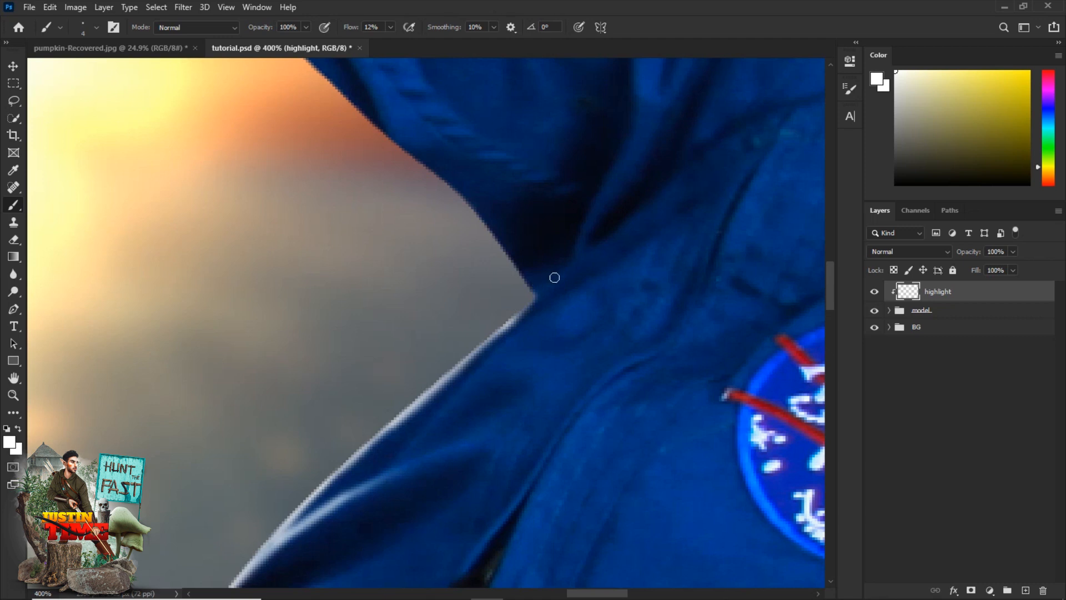
mouse_move(566, 270)
left_mouse_down()
mouse_move(492, 337)
mouse_move(590, 253)
mouse_move(489, 344)
left_mouse_up()
key("e")
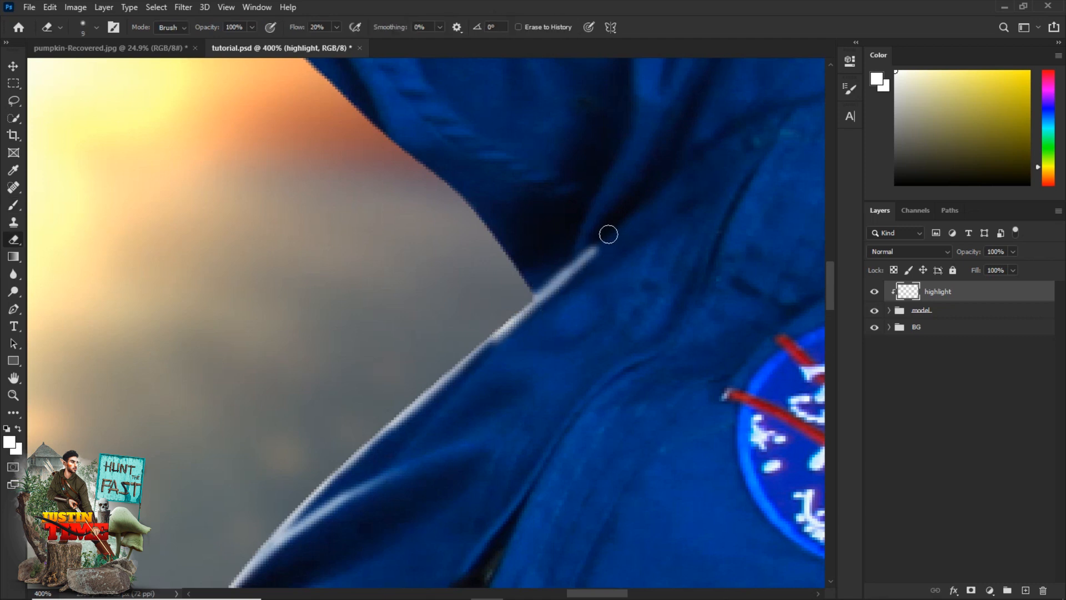
mouse_move(598, 239)
left_mouse_down()
mouse_move(527, 292)
mouse_move(629, 224)
left_mouse_up()
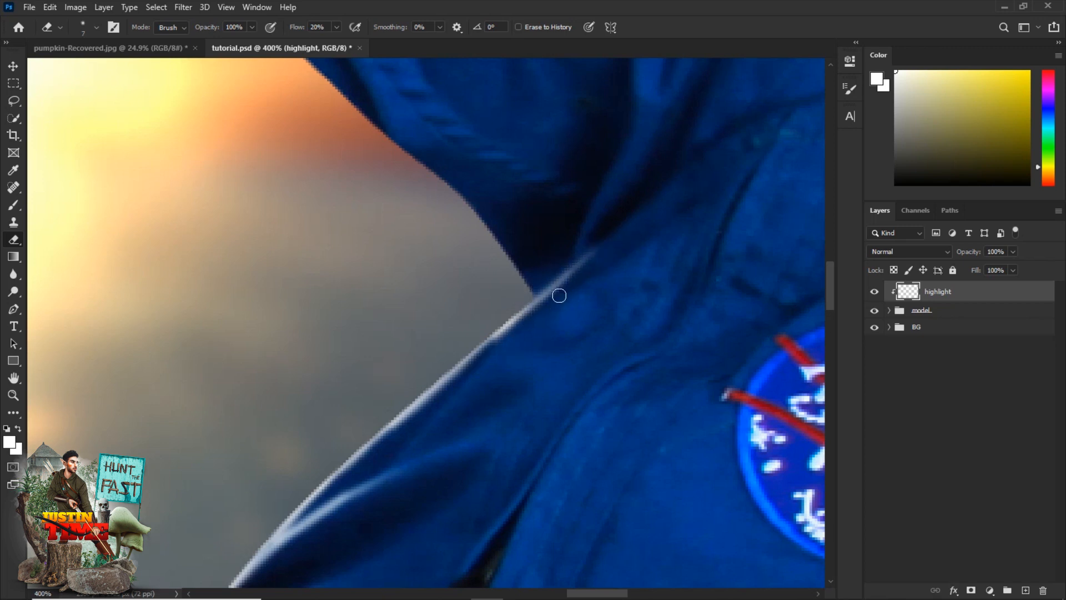
Paint the rim highlight along the underside of the raised arm's sleeve, starting from the armpit
key("b")
mouse_move(474, 238)
left_mouse_down()
mouse_move(591, 391)
mouse_move(514, 295)
left_mouse_up()
left_click_drag(440, 236, 417, 217)
left_click_drag(490, 274, 402, 201)
key("bracketright")
key("bracketright")
left_click_drag(516, 301, 483, 275)
left_click_drag(560, 339, 600, 405)
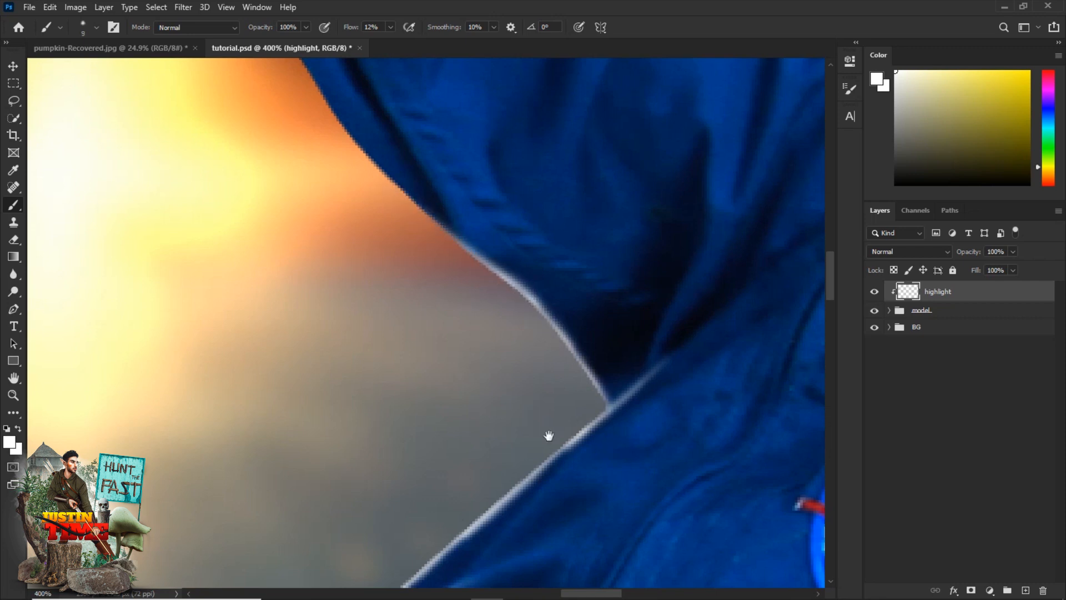
Paint a highlight along the inner crease of the raised arm's sleeve with a 6 px brush
left_click_drag(472, 302, 567, 469)
key("bracketleft")
key("bracketleft")
key("bracketleft")
left_click_drag(573, 424, 488, 282)
left_click_drag(553, 399, 455, 237)
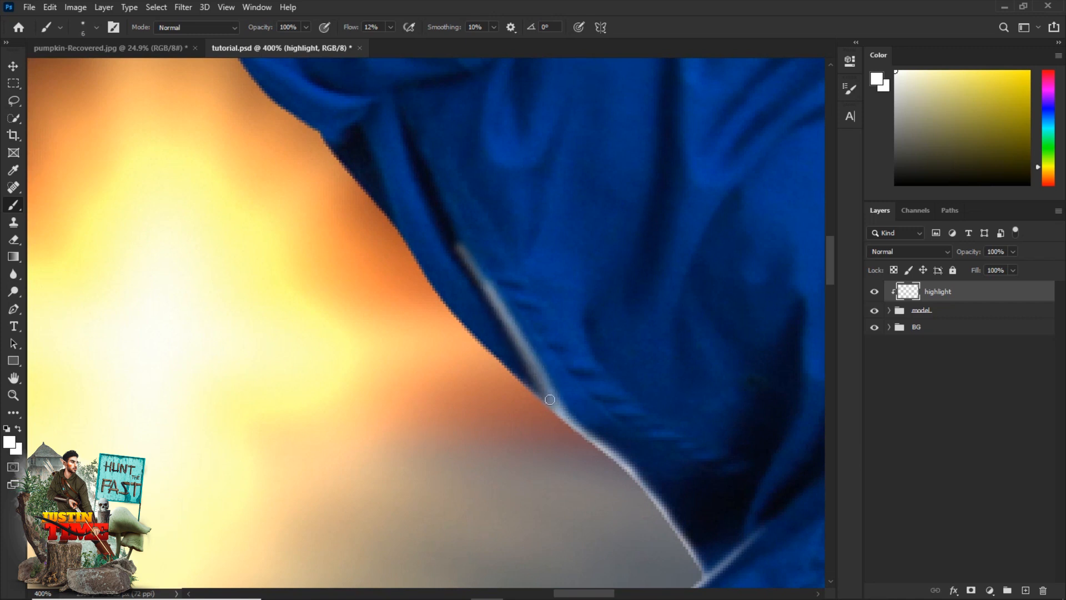
Strengthen the white highlight along the raised sleeve's inner crease and fade its upper end with the eraser
left_click_drag(565, 423, 443, 209)
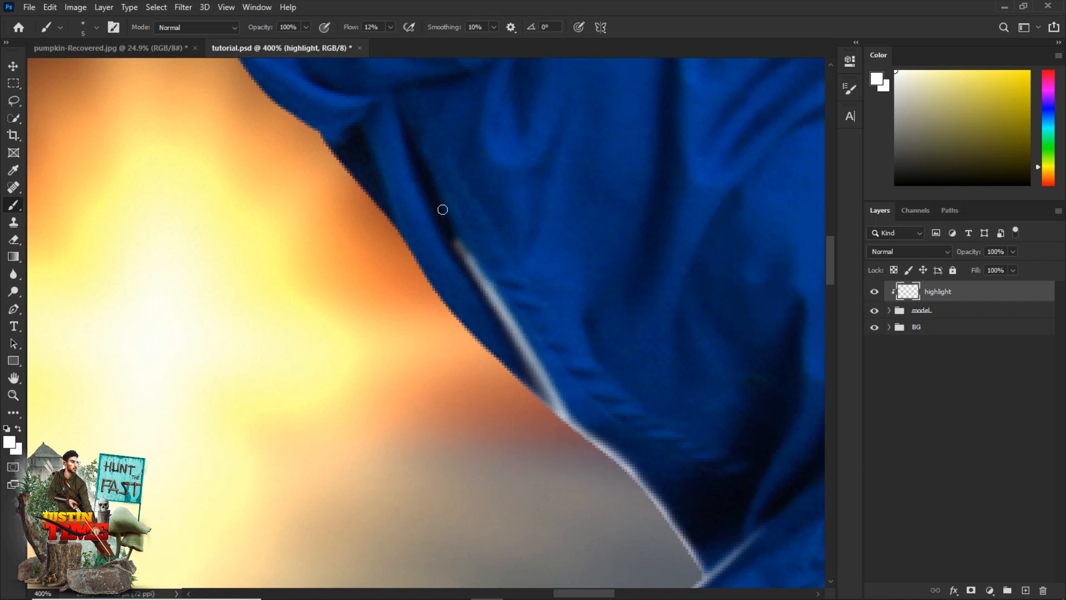
key("e")
left_click_drag(466, 273, 451, 226)
Extend the rim highlight along the raised sleeve's underside and into the fold below the cuff, fading the fold's upper end with the eraser
left_click_drag(565, 329, 630, 390)
key("]")
key("b")
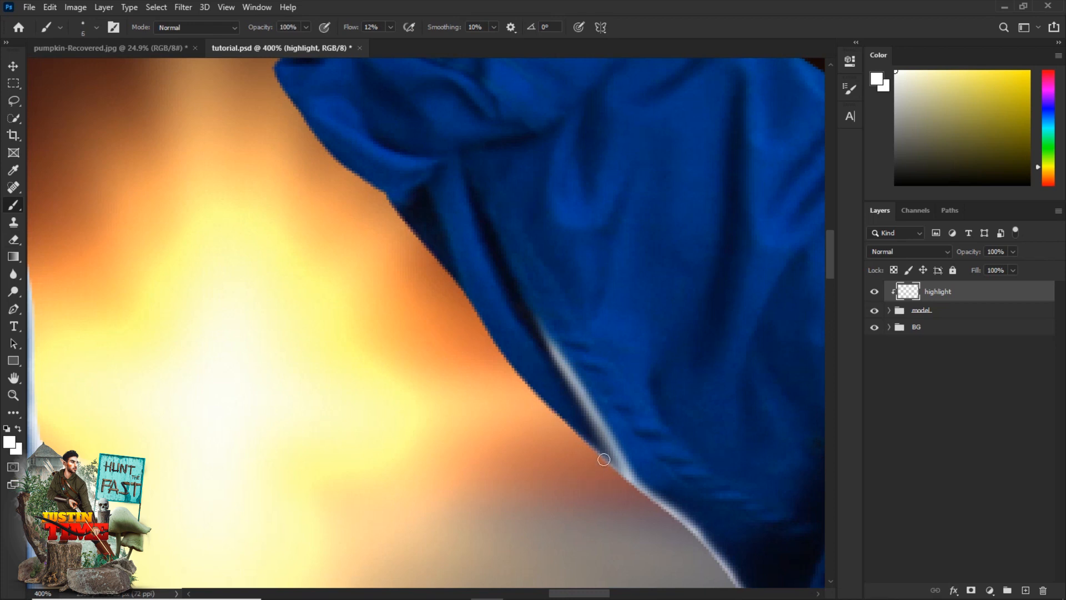
mouse_move(540, 405)
left_mouse_down()
mouse_move(575, 428)
mouse_move(500, 363)
mouse_move(486, 333)
mouse_move(572, 416)
mouse_move(582, 447)
mouse_move(678, 565)
left_mouse_up()
key("bracketleft")
mouse_move(617, 493)
left_mouse_down()
mouse_move(555, 396)
mouse_move(585, 458)
mouse_move(615, 499)
mouse_move(533, 322)
mouse_move(565, 411)
mouse_move(531, 322)
left_mouse_up()
key("bracketleft")
key("bracketleft")
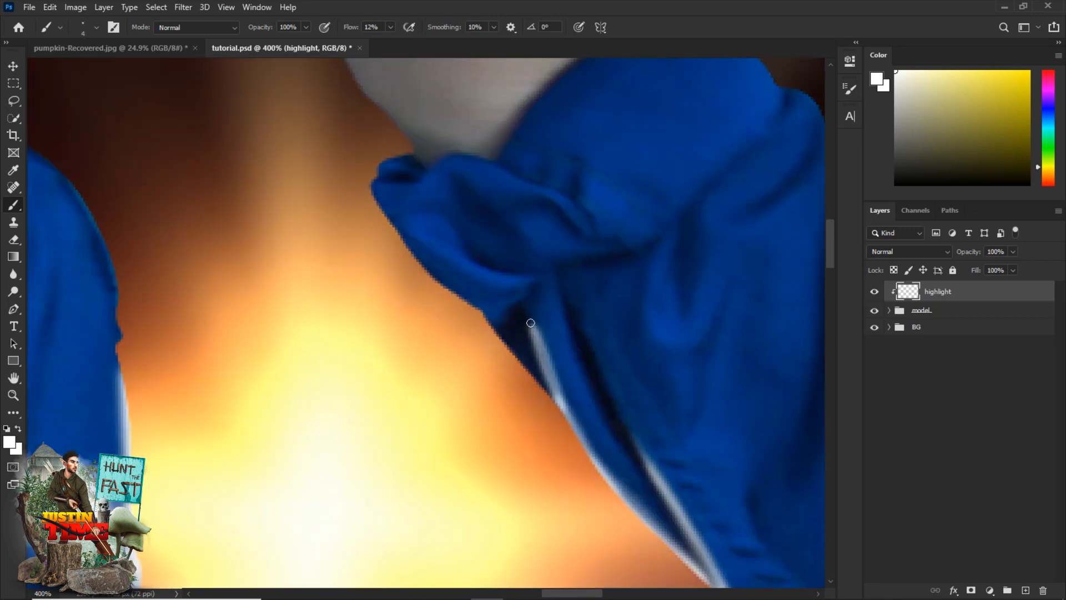
left_click_drag(561, 409, 693, 566)
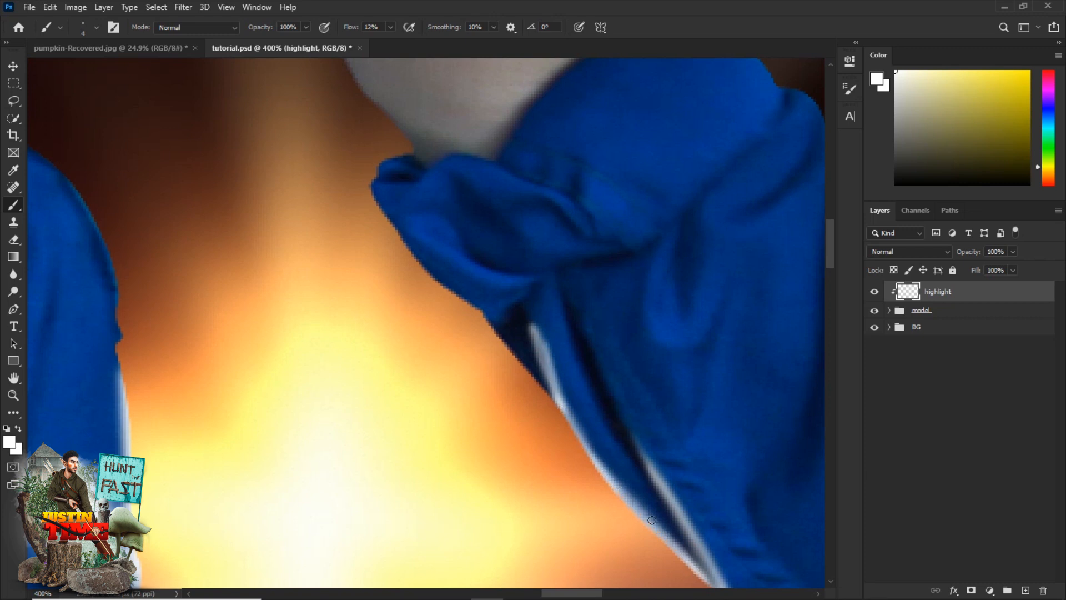
key("e")
mouse_move(525, 319)
left_mouse_down()
mouse_move(538, 381)
mouse_move(523, 302)
mouse_move(567, 378)
left_mouse_up()
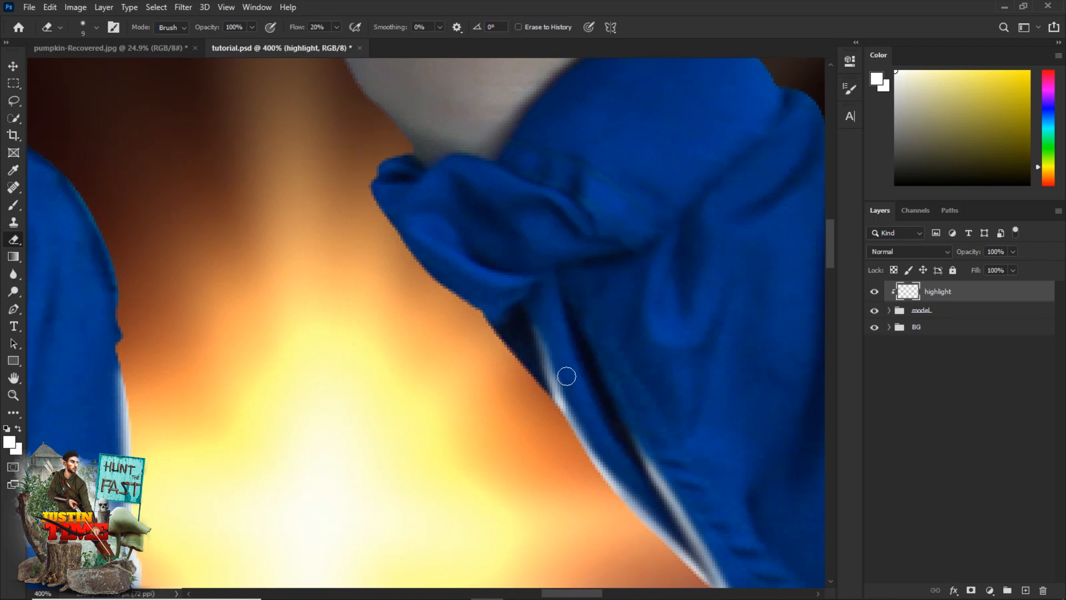
Paint the rim highlight along the raised sleeve's edge from the fold to the tip of the rolled cuff
key("b")
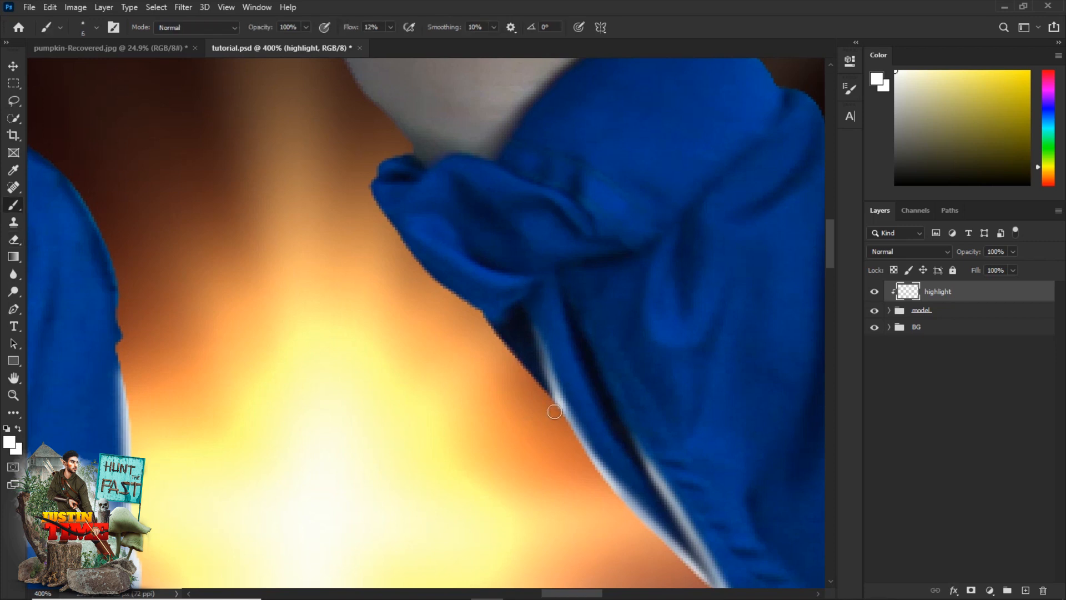
left_click_drag(547, 391, 480, 315)
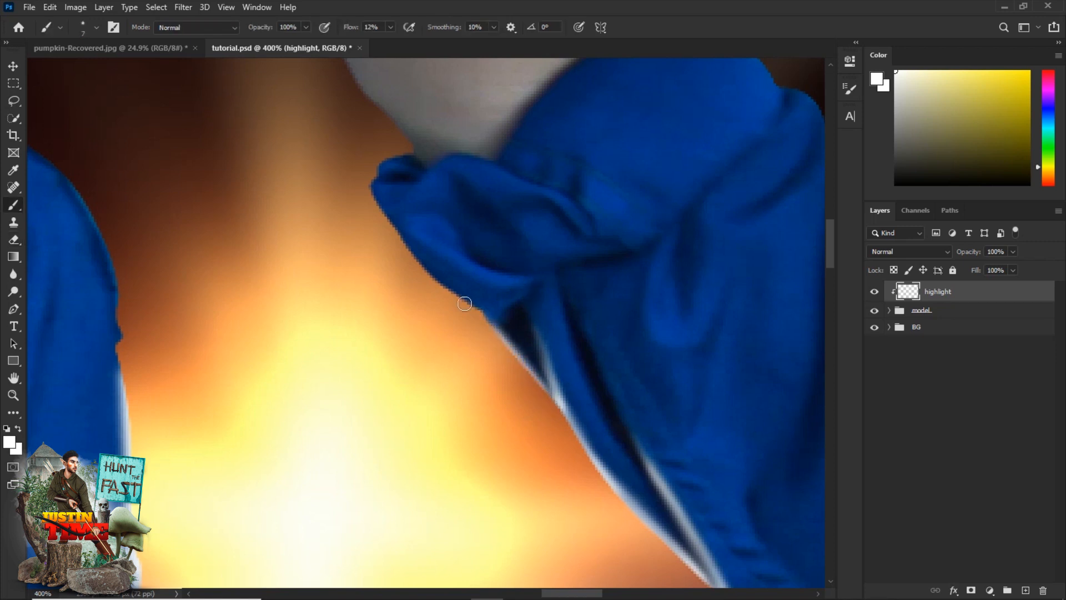
left_click_drag(397, 252, 477, 312)
mouse_move(394, 224)
left_mouse_down()
mouse_move(467, 306)
mouse_move(364, 186)
mouse_move(388, 225)
mouse_move(367, 182)
mouse_move(398, 235)
mouse_move(480, 310)
mouse_move(489, 338)
mouse_move(478, 371)
left_mouse_up()
Paint a thin rim highlight along the bare raised arm from the cuff to the elbow, starting with a 3 px brush
key("space")
key("bracketleft")
key("bracketleft")
key("bracketleft")
key("bracketleft")
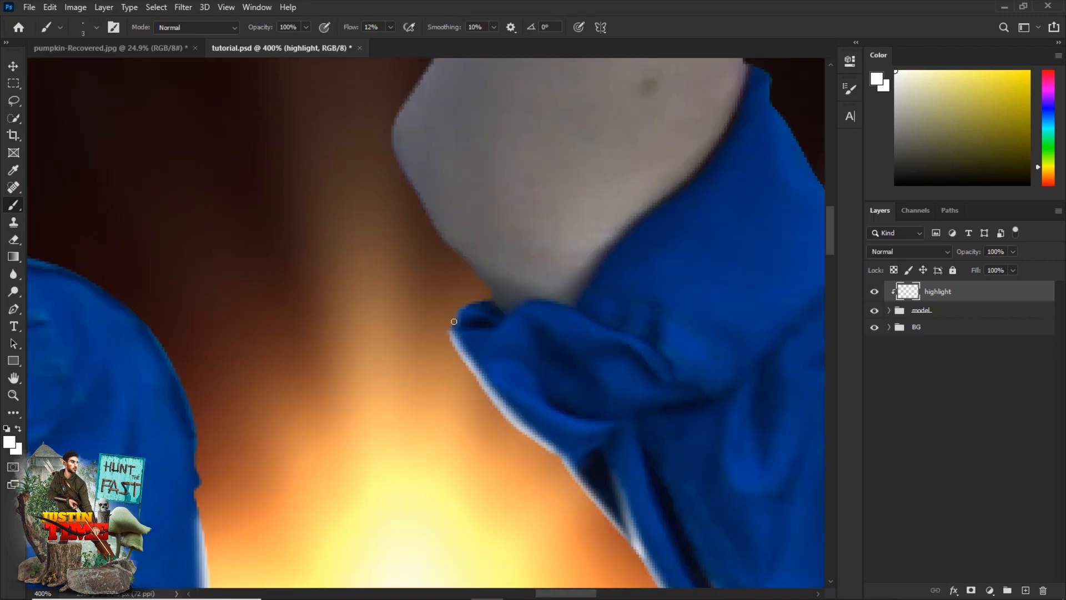
left_click_drag(454, 252, 492, 300)
left_click_drag(492, 300, 443, 239)
key("bracketright")
key("bracketright")
key("bracketright")
mouse_move(481, 291)
left_mouse_down()
mouse_move(443, 248)
mouse_move(396, 145)
left_mouse_up()
Continue the rim highlight past the elbow of the raised arm and fade its end with the eraser
key("space")
mouse_move(397, 165)
left_mouse_down()
mouse_move(431, 316)
mouse_move(373, 411)
left_mouse_up()
left_click_drag(371, 408, 404, 314)
key("e")
mouse_move(375, 388)
left_mouse_down()
mouse_move(388, 336)
mouse_move(468, 188)
mouse_move(335, 344)
left_mouse_up()
key("b")
Compare the model with and without the highlight layer at 100% view
key("bracketright")
key("bracketright")
key("bracketright")
key("ctrl+minus")
key("ctrl+minus")
key("ctrl+minus")
key("bracketleft")
key("bracketleft")
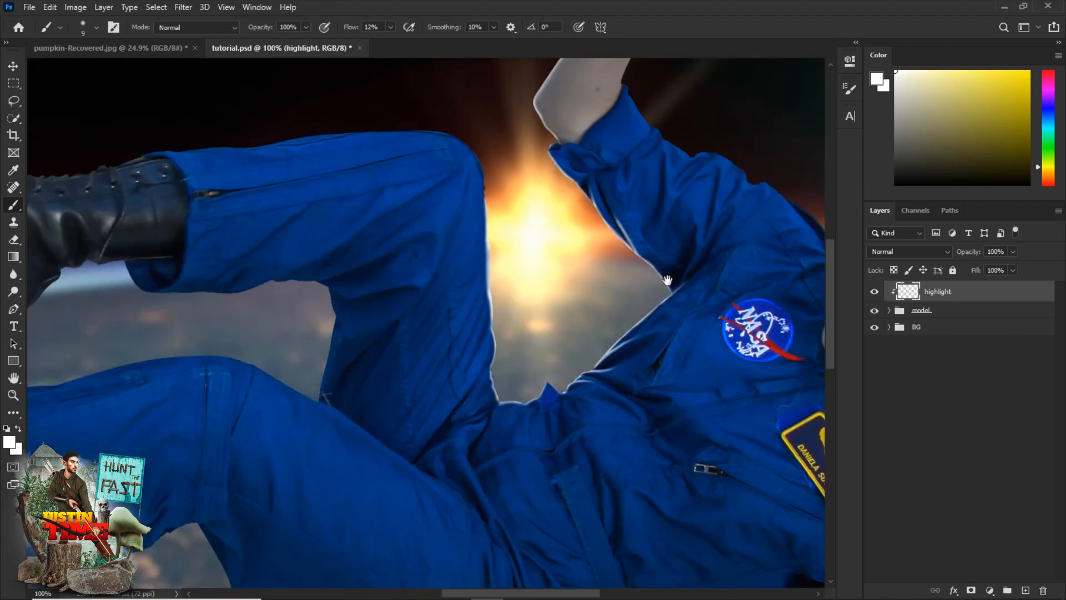
left_click(876, 293)
left_click(876, 294)
Paint more rim highlight along the model's outline with a larger brush and soften it with the eraser
key("ctrl+plus")
key("ctrl+plus")
key("space")
left_click_drag(335, 271, 453, 445)
key("bracketright")
mouse_move(451, 334)
left_mouse_down()
mouse_move(373, 211)
mouse_move(288, 184)
left_mouse_up()
mouse_move(392, 207)
left_mouse_down()
mouse_move(216, 173)
mouse_move(585, 274)
mouse_move(419, 278)
mouse_move(707, 279)
mouse_move(405, 282)
left_mouse_up()
key("space")
key("e")
mouse_move(605, 319)
left_mouse_down()
mouse_move(669, 298)
mouse_move(281, 288)
left_mouse_up()
Add a thin rim highlight to the next section of the model's outline with a smaller brush
key("b")
mouse_move(547, 268)
left_mouse_down()
mouse_move(281, 281)
mouse_move(773, 268)
left_mouse_up()
key("space")
key("ctrl+minus")
key("ctrl+minus")
key("ctrl+minus")
mouse_move(547, 406)
left_mouse_down()
mouse_move(266, 345)
mouse_move(119, 414)
left_mouse_up()
key("ctrl+plus")
key("ctrl+plus")
key("ctrl+plus")
key("ctrl+plus")
key("bracketleft")
mouse_move(329, 349)
left_mouse_down()
mouse_move(444, 226)
mouse_move(327, 384)
mouse_move(323, 422)
left_mouse_up()
key("e")
key("b")
Build up the thin rim highlight on this section with several short brush strokes
left_click_drag(437, 286, 347, 364)
left_click_drag(395, 239, 425, 207)
left_click_drag(360, 289, 301, 387)
mouse_move(392, 285)
left_mouse_down()
mouse_move(474, 202)
mouse_move(376, 303)
left_mouse_up()
key("bracketright")
key("bracketright")
Paint a soft rim highlight along the inner edge of the lowered arm's sleeve, above the rolled cuff
key("ctrl+minus")
key("ctrl+minus")
key("ctrl+minus")
key("ctrl+minus")
mouse_move(188, 415)
left_mouse_down()
mouse_move(433, 303)
mouse_move(302, 151)
left_mouse_up()
key("ctrl+plus")
key("ctrl+plus")
key("ctrl+plus")
key("bracketleft")
key("bracketleft")
key("bracketleft")
key("bracketleft")
left_click_drag(492, 241, 450, 320)
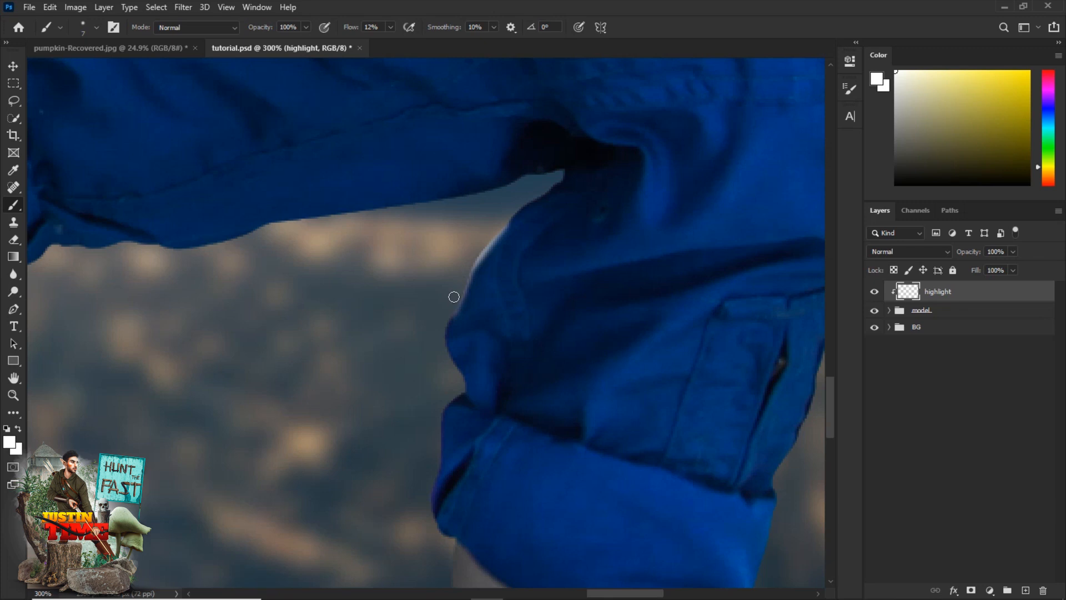
left_click_drag(454, 297, 473, 273)
left_click_drag(539, 198, 555, 190)
Extend the lowered arm's rim highlight along the edge of the rolled cuff with a 5 px brush
key("bracketright")
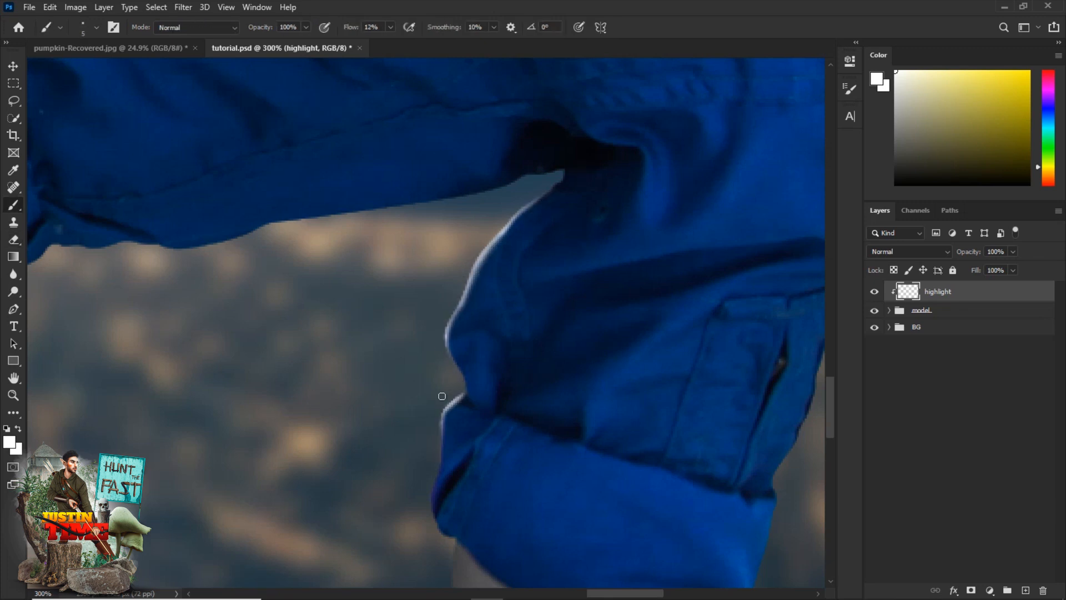
left_click_drag(440, 409, 443, 449)
scroll(440, 274, "down", 3)
mouse_move(450, 352)
left_mouse_down()
mouse_move(464, 458)
mouse_move(459, 365)
mouse_move(449, 431)
mouse_move(466, 463)
left_mouse_up()
Paint the rim highlight down the lowered arm's bare forearm with a larger brush and soften it with the eraser
key("bracketright")
key("bracketright")
mouse_move(475, 487)
left_mouse_down()
mouse_move(447, 367)
mouse_move(513, 463)
mouse_move(592, 548)
mouse_move(439, 398)
left_mouse_up()
left_click_drag(372, 317, 588, 510)
left_click_drag(588, 510, 394, 325)
key("e")
mouse_move(546, 447)
left_mouse_down()
mouse_move(586, 522)
mouse_move(483, 415)
left_mouse_up()
Paint the rim highlight along the lowered arm's wrist and the upper edge of the hand, cleaning it with the eraser
key("ctrl+minus")
key("ctrl+minus")
key("ctrl+minus")
left_click_drag(490, 231, 525, 234)
key("ctrl+plus")
mouse_move(647, 364)
left_mouse_down()
mouse_move(519, 319)
mouse_move(572, 292)
mouse_move(671, 293)
mouse_move(455, 316)
mouse_move(655, 302)
mouse_move(765, 321)
left_mouse_up()
key("ctrl+plus")
key("ctrl+plus")
key("b")
key("e")
mouse_move(460, 333)
left_mouse_down()
mouse_move(382, 335)
mouse_move(304, 215)
left_mouse_up()
key("b")
Add rim highlights along the upper edges of the lowered hand's extended fingers with a 9 px brush
mouse_move(618, 374)
left_mouse_down()
mouse_move(402, 260)
mouse_move(543, 317)
mouse_move(598, 354)
mouse_move(508, 314)
mouse_move(615, 374)
left_mouse_up()
key("e")
key("b")
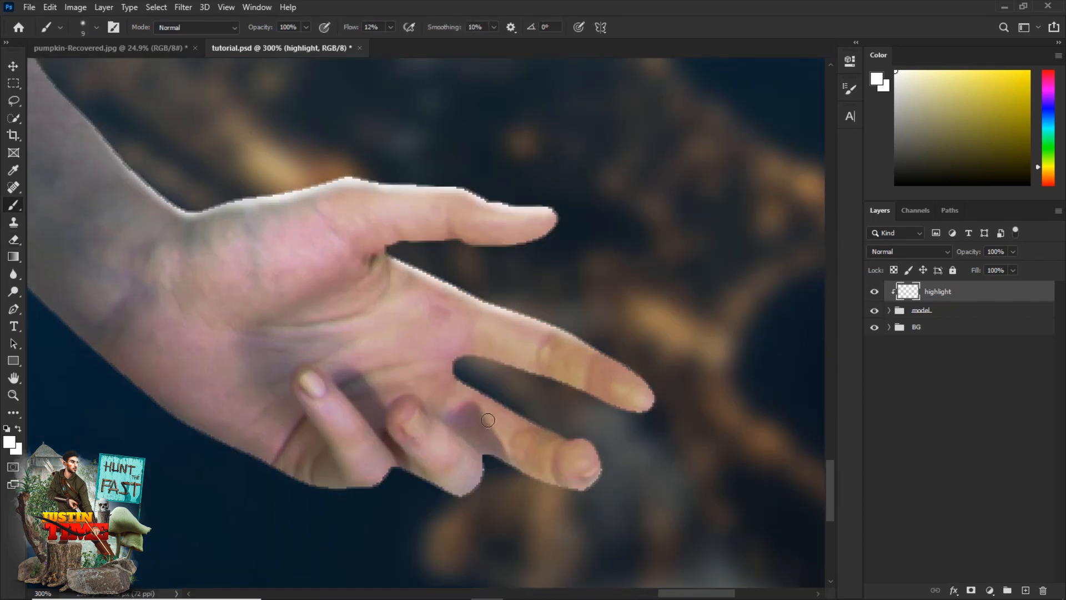
key("ctrl+minus")
key("ctrl+plus")
mouse_move(484, 357)
left_mouse_down()
mouse_move(537, 346)
mouse_move(633, 416)
left_mouse_up()
Paint a rim highlight along the upper edge of the raised boot, from the laces to the toe tip
key("ctrl+minus")
key("ctrl+minus")
mouse_move(189, 156)
left_mouse_down()
mouse_move(352, 269)
mouse_move(541, 502)
mouse_move(664, 580)
left_mouse_up()
key("ctrl+plus")
key("ctrl+plus")
key("bracketleft")
mouse_move(701, 355)
left_mouse_down()
mouse_move(472, 354)
mouse_move(402, 330)
left_mouse_up()
left_click_drag(484, 350, 215, 244)
mouse_move(208, 243)
left_mouse_down()
mouse_move(412, 359)
mouse_move(341, 226)
mouse_move(380, 299)
mouse_move(237, 186)
mouse_move(361, 311)
mouse_move(233, 186)
mouse_move(186, 193)
left_mouse_up()
Soften the highlight at the raised boot's toe tip with a 7 px eraser
key("bracketright")
key("bracketright")
key("bracketright")
key("bracketright")
key("e")
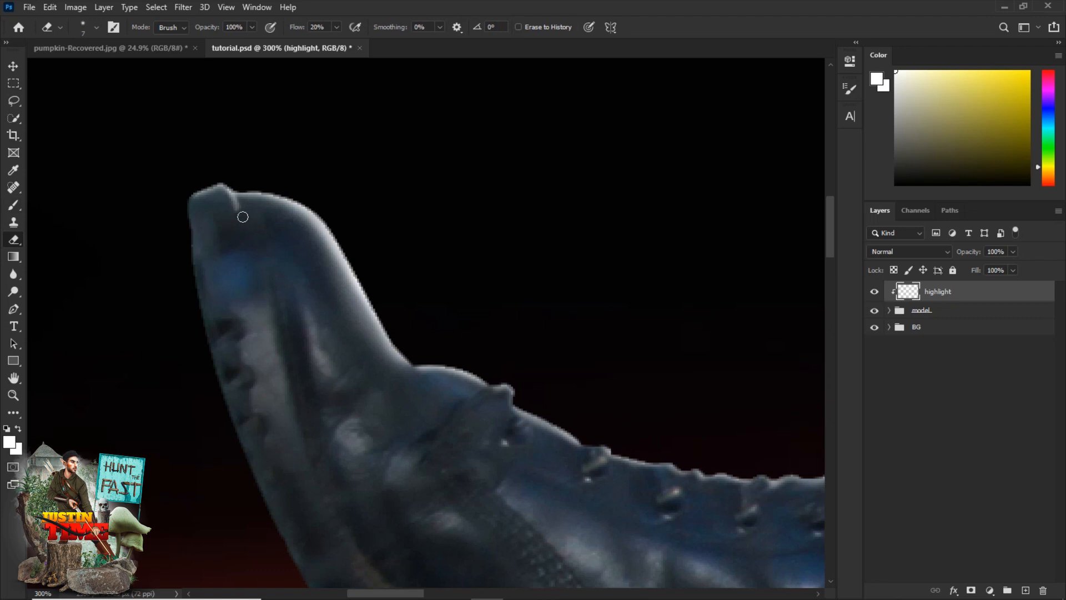
left_click_drag(245, 224, 236, 200)
Paint a rim highlight along the top edge of the lower trouser leg and soften it with the eraser
key("ctrl+minus")
key("ctrl+minus")
key("b")
mouse_move(727, 372)
left_mouse_down()
mouse_move(435, 264)
mouse_move(715, 106)
left_mouse_up()
key("ctrl+plus")
mouse_move(692, 270)
left_mouse_down()
mouse_move(610, 296)
mouse_move(345, 317)
left_mouse_up()
key("bracketright")
key("bracketright")
key("bracketright")
key("bracketright")
left_click_drag(460, 306, 162, 306)
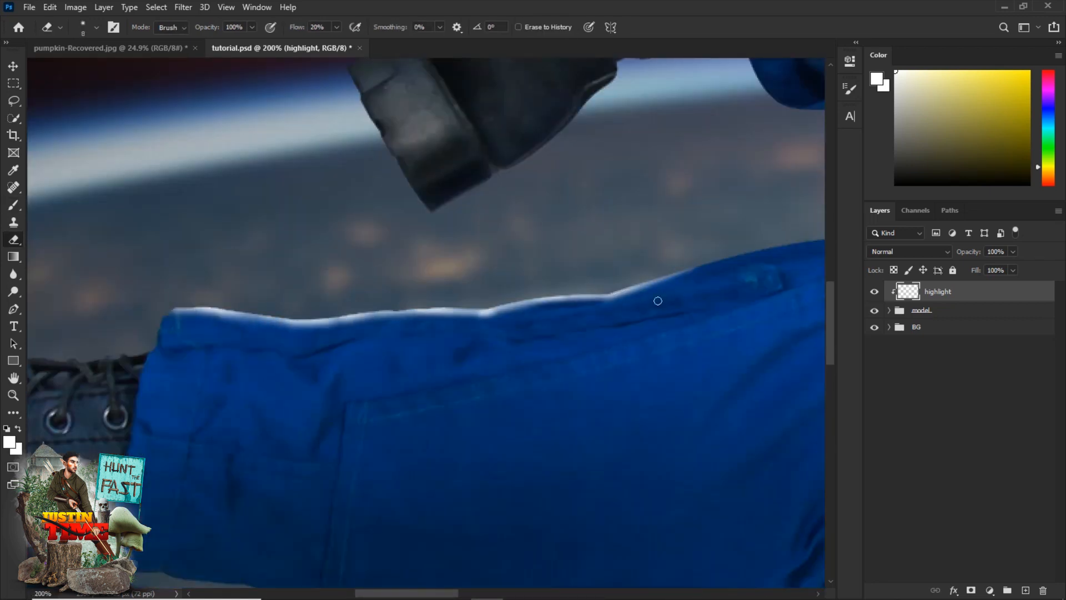
Paint a thin highlight along the lower boot's laces next to the trouser hem with a 5 px brush
left_click_drag(137, 344, 550, 350)
key("ctrl+plus")
key("bracketleft")
key("bracketleft")
key("bracketleft")
key("bracketleft")
key("bracketleft")
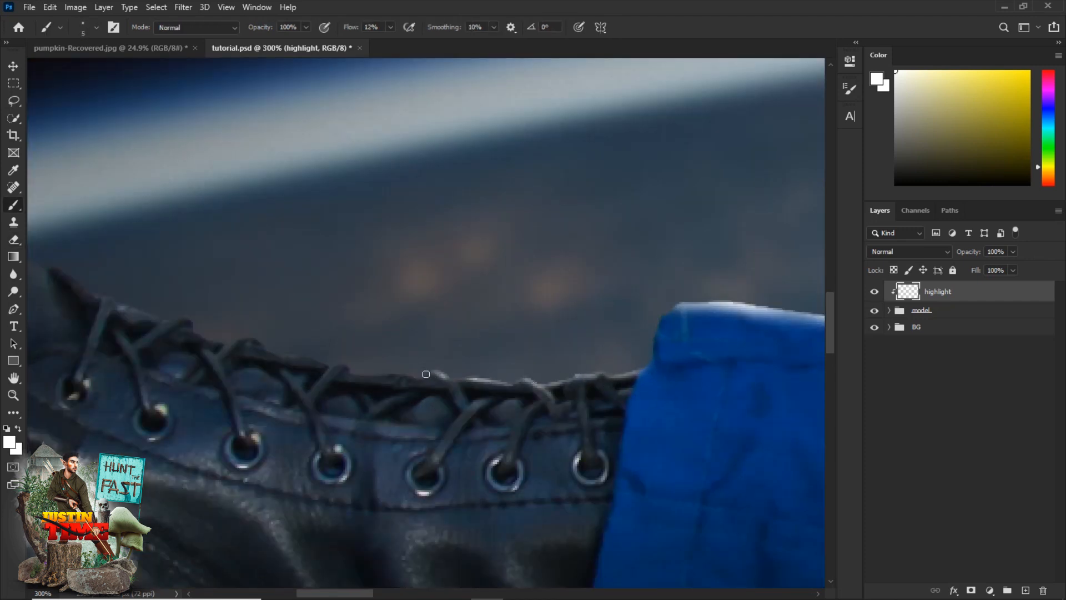
Extend the thin rim highlight along the lower boot's laces up to the tip of the tongue
key("bracketright")
key("bracketright")
key("bracketright")
left_click_drag(428, 372, 332, 365)
left_click_drag(346, 320, 509, 345)
left_click_drag(492, 388, 412, 359)
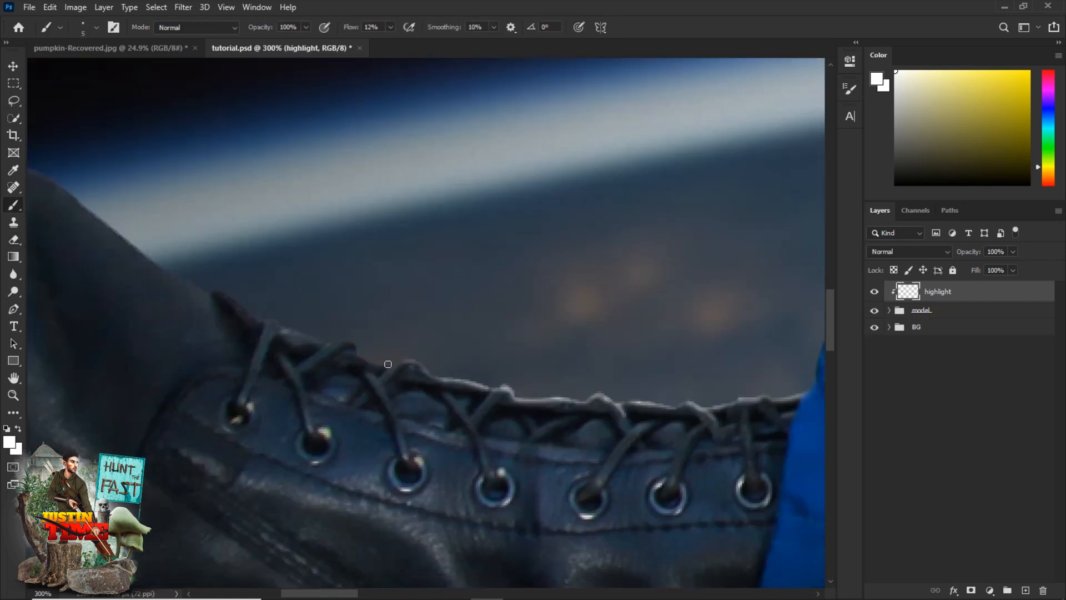
left_click_drag(322, 340, 218, 292)
mouse_move(204, 290)
left_mouse_down()
mouse_move(478, 380)
mouse_move(310, 270)
left_mouse_up()
Paint a rim highlight along the lower boot's upper edge toward the toe, varying the brush size to suit
key("bracketright")
key("bracketright")
key("bracketright")
key("bracketright")
key("bracketright")
left_click_drag(477, 379, 301, 268)
key("bracketleft")
left_click_drag(373, 298, 240, 248)
mouse_move(241, 247)
left_mouse_down()
mouse_move(286, 247)
mouse_move(478, 380)
left_mouse_up()
key("bracketleft")
key("bracketleft")
key("bracketleft")
left_click_drag(256, 243, 206, 249)
Add broader rim-light strokes along the edge of the leg with a 15 px brush
key("ctrl+minus")
key("ctrl+minus")
key("ctrl+minus")
key("ctrl+minus")
key("ctrl+plus")
key("ctrl+plus")
key("ctrl+plus")
left_click_drag(488, 233, 695, 261)
key("bracketright")
key("bracketright")
key("bracketright")
key("bracketright")
mouse_move(459, 221)
left_mouse_down()
mouse_move(345, 226)
mouse_move(239, 258)
left_mouse_up()
mouse_move(549, 238)
left_mouse_down()
mouse_move(408, 227)
mouse_move(300, 252)
left_mouse_up()
key("ctrl+minus")
key("ctrl+minus")
key("ctrl+minus")
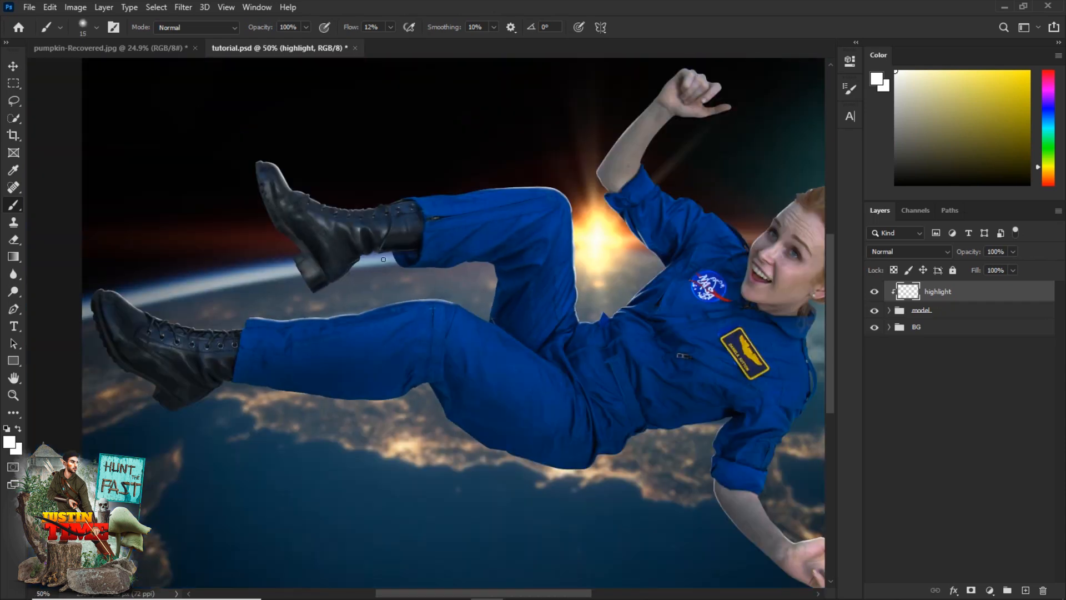
Paint a thin highlight along the lower boot's underside from the trouser hem toward the heel and soften it with the eraser
key("ctrl+plus")
key("ctrl+plus")
key("e")
key("ctrl+minus")
key("ctrl+minus")
left_click_drag(214, 420, 428, 352)
key("ctrl+plus")
key("ctrl+plus")
key("ctrl+plus")
key("ctrl+plus")
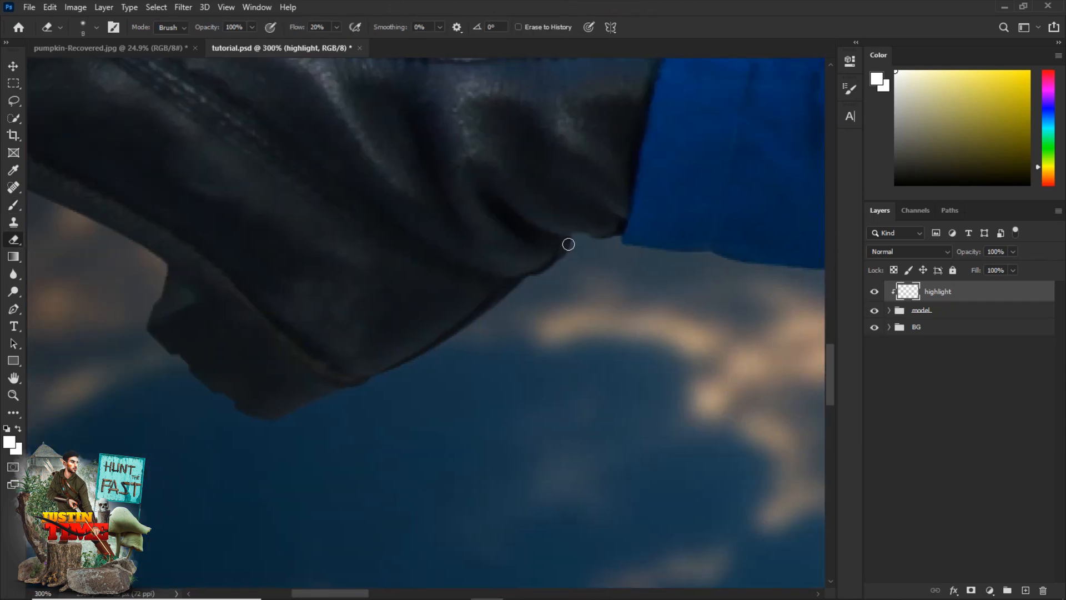
key("b")
key("bracketleft")
key("bracketleft")
key("bracketleft")
key("bracketleft")
key("bracketleft")
key("bracketleft")
mouse_move(568, 240)
left_mouse_down()
mouse_move(530, 274)
mouse_move(435, 255)
left_mouse_up()
key("e")
mouse_move(478, 289)
left_mouse_down()
mouse_move(414, 252)
mouse_move(497, 305)
mouse_move(383, 383)
mouse_move(326, 384)
mouse_move(350, 389)
mouse_move(278, 419)
mouse_move(344, 390)
left_mouse_up()
Touch up the rim highlights with a larger brush and soften them with the eraser
key("b")
key("bracketright")
key("bracketright")
key("bracketright")
key("e")
key("b")
key("bracketright")
key("bracketright")
key("bracketright")
key("ctrl+minus")
key("ctrl+minus")
key("ctrl+plus")
key("ctrl+plus")
mouse_move(421, 319)
left_mouse_down()
mouse_move(355, 326)
mouse_move(420, 319)
left_mouse_up()
key("e")
left_click_drag(335, 315, 303, 294)
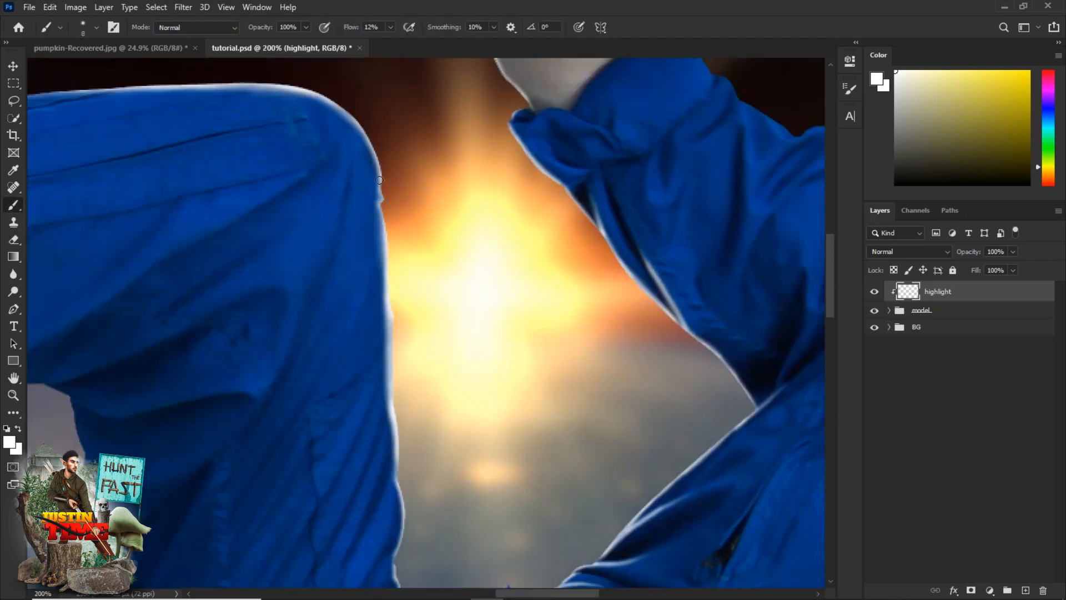
Strengthen the rim highlight along the sun-facing edge of the raised knee
left_click_drag(394, 275, 395, 311)
left_click_drag(396, 368, 375, 197)
key("ctrl+minus")
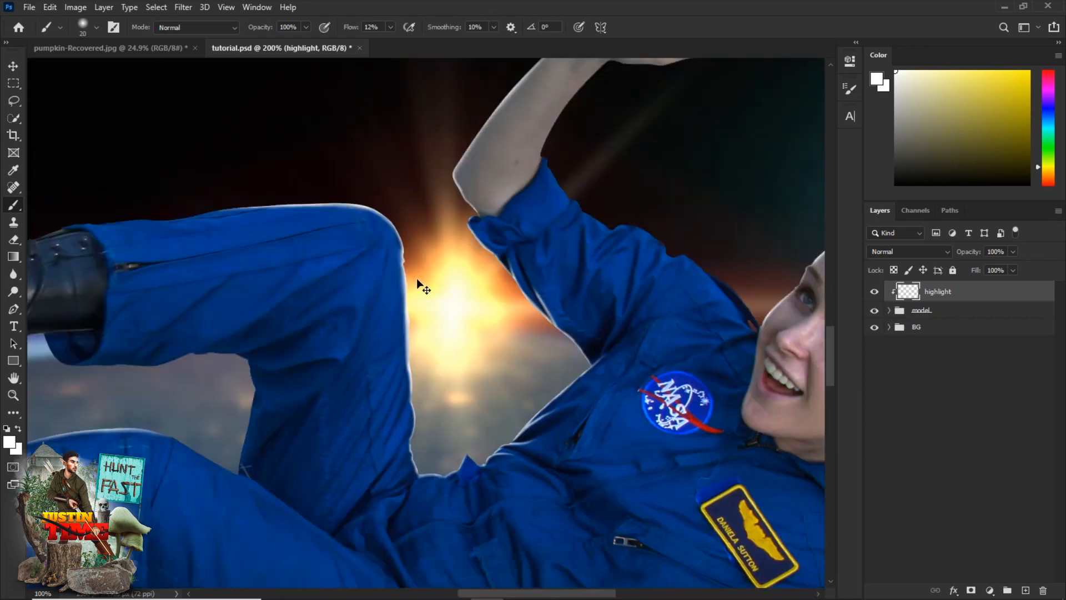
key("ctrl+minus")
key("ctrl+minus")
left_click_drag(410, 407, 545, 315)
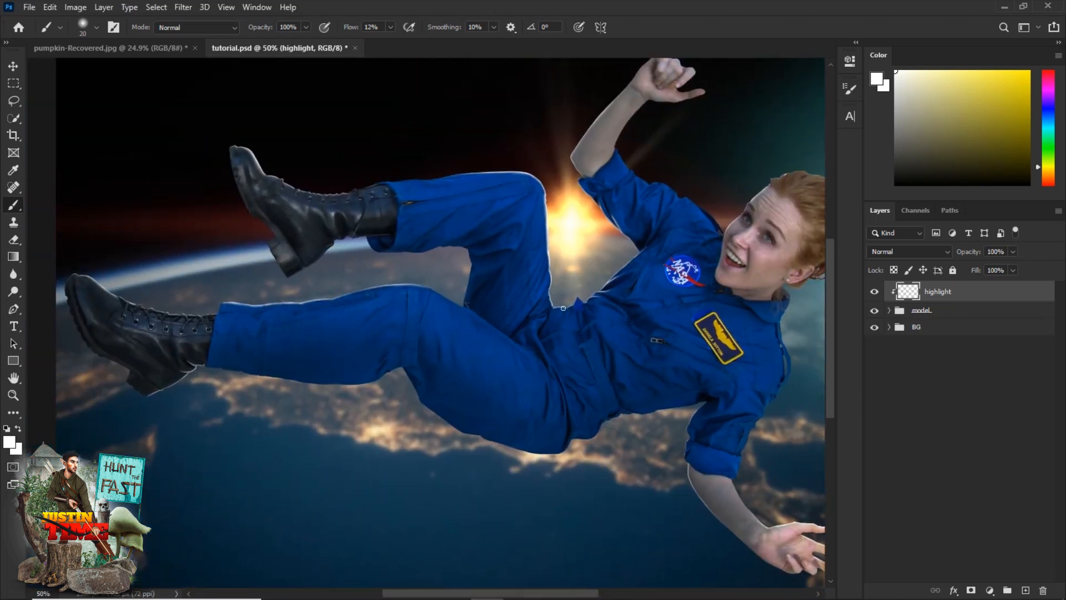
Compare the whole image with and without the highlight layer
key("ctrl+minus")
key("ctrl+0")
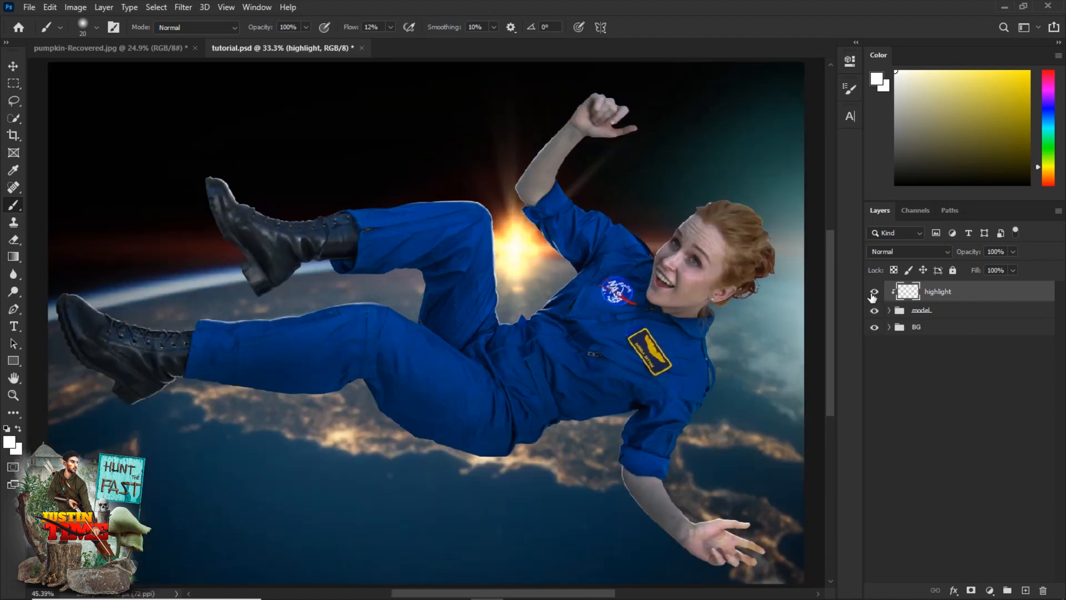
left_click(873, 295)
left_click(873, 295)
left_click(873, 295)
left_click(873, 295)
Add a new layer above the highlight layer, clip it to the model group and fill it with white
key("ctrl+plus")
key("ctrl+plus")
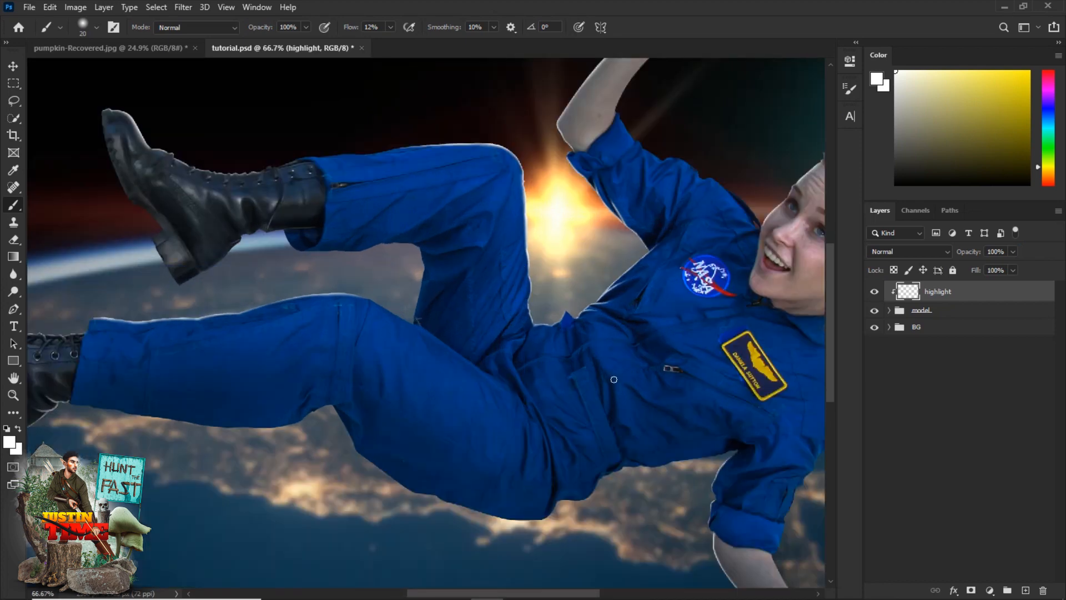
left_click_drag(557, 369, 442, 385)
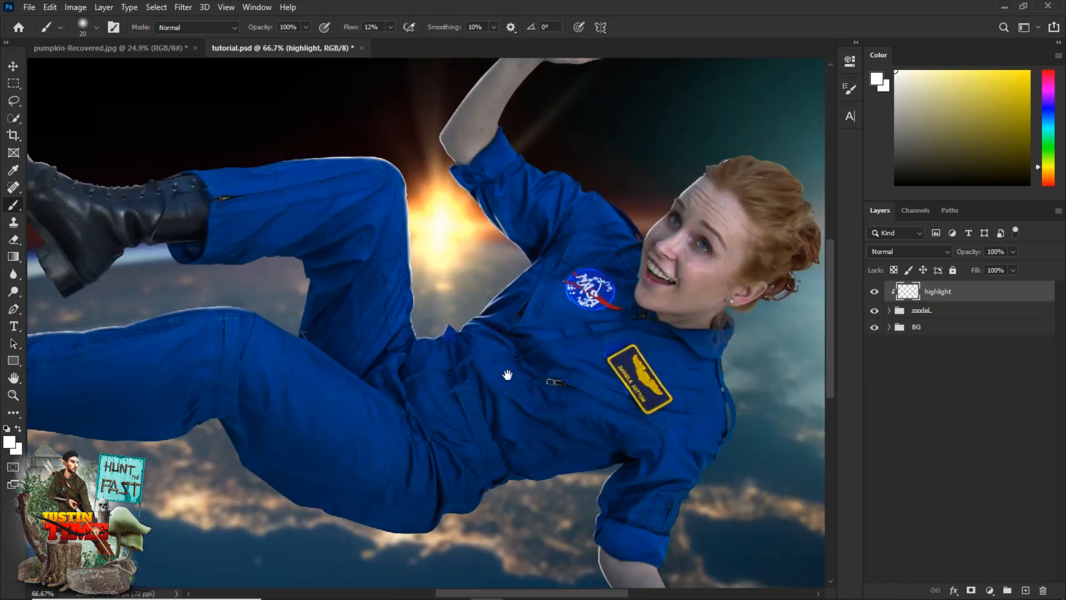
key("ctrl+plus")
key("ctrl+plus")
left_click_drag(593, 393, 564, 396)
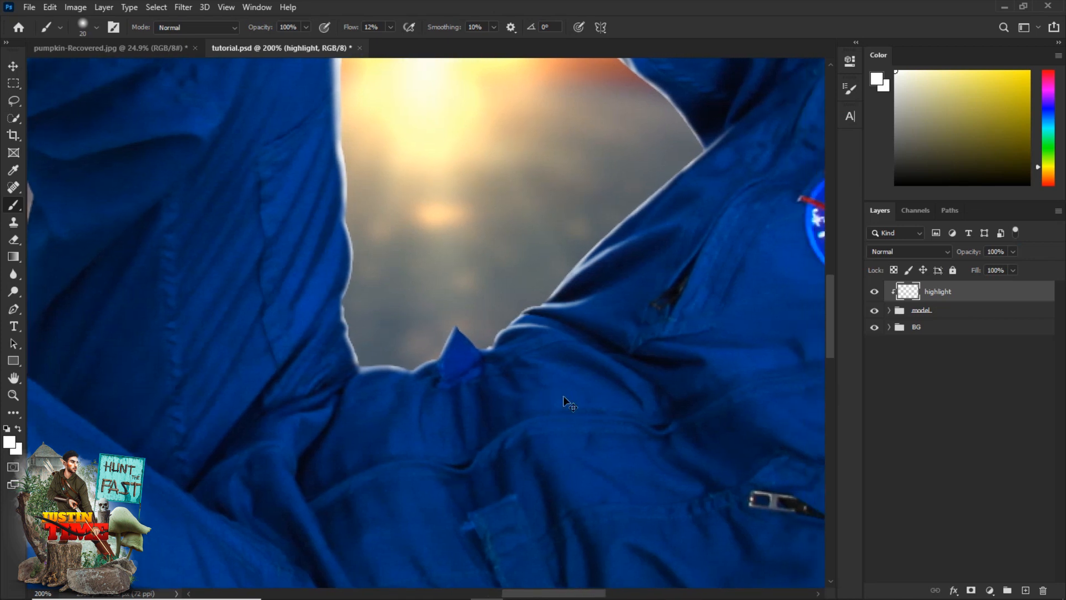
key("ctrl+minus")
left_click(1025, 591)
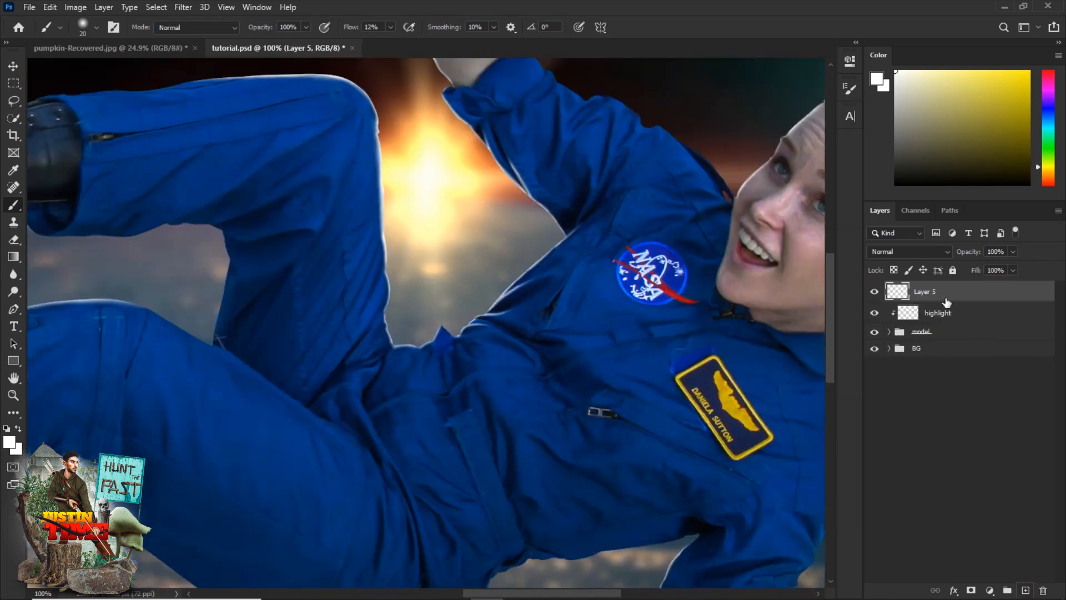
left_click(946, 300, "alt")
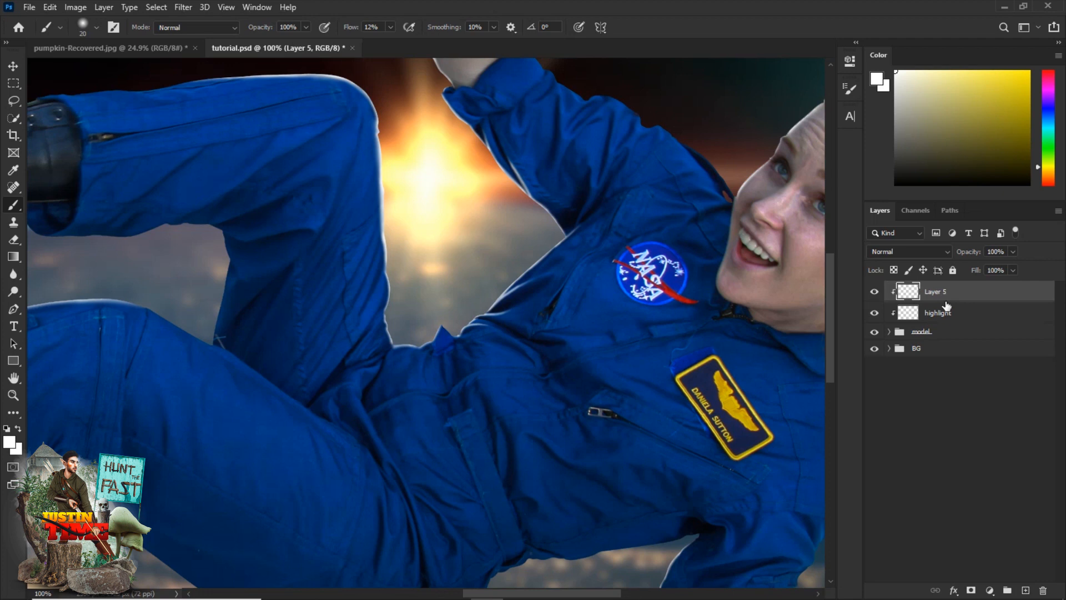
key("alt+BackSpace")
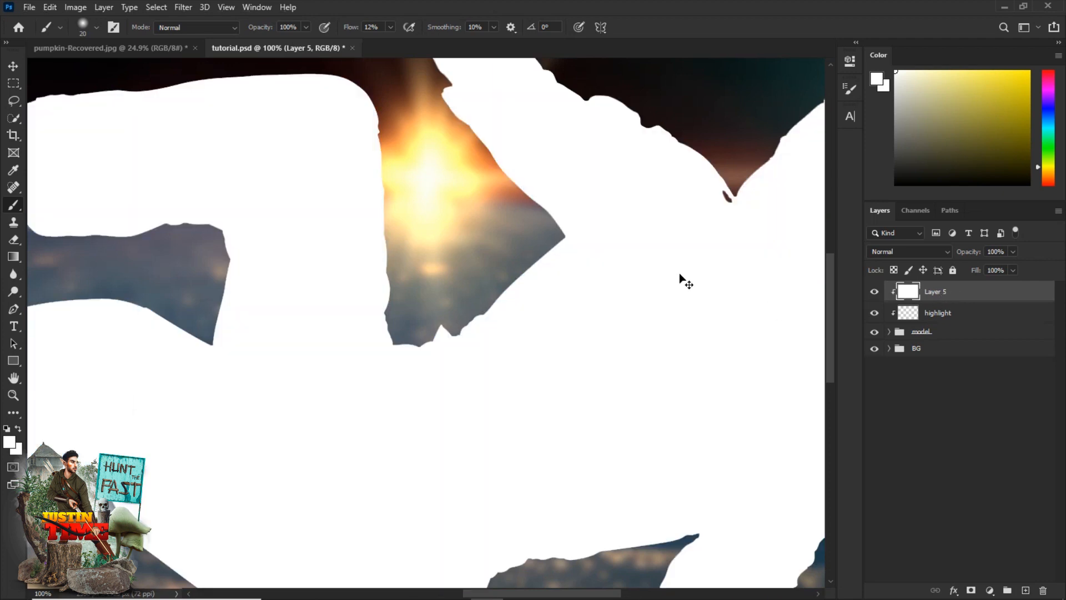
In the white layer's blending options, split the Underlying Layer shadow slider of Blend If to 26 / 76
key("ctrl+0")
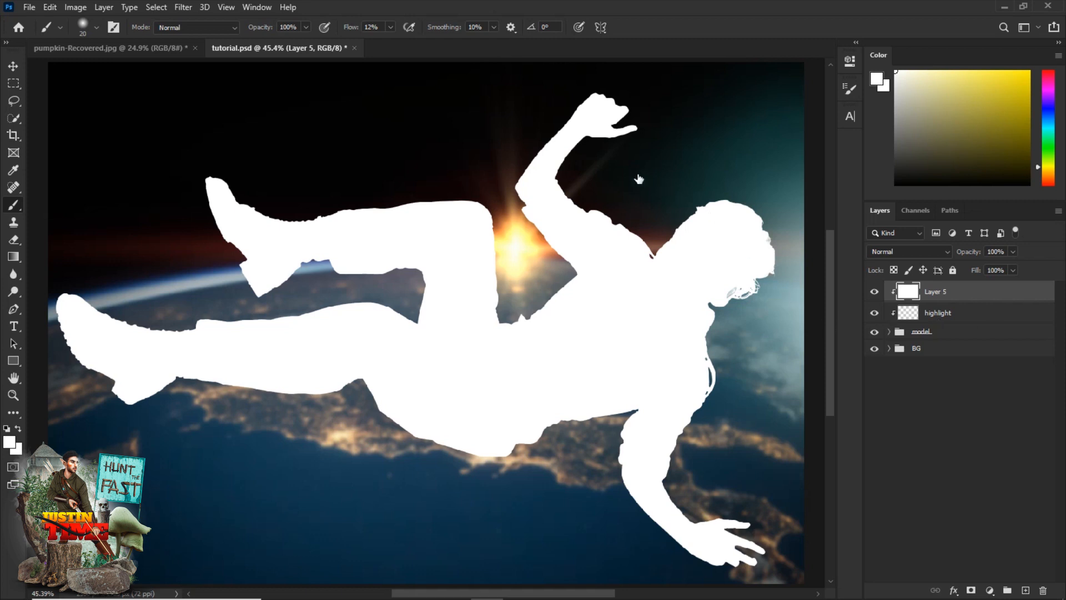
left_click_drag(418, 77, 891, 42)
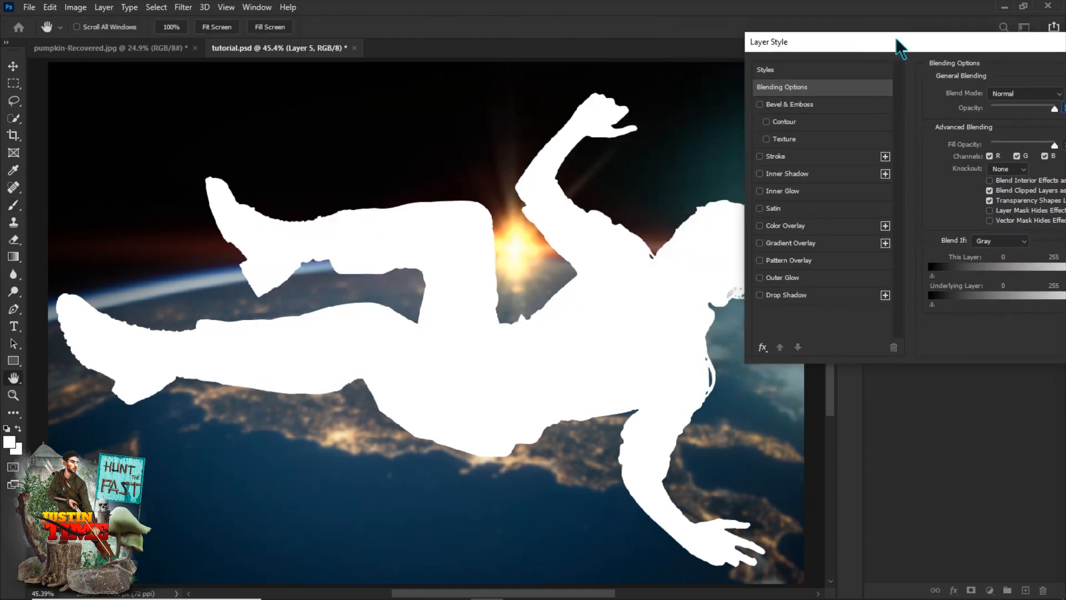
left_click_drag(609, 284, 553, 281)
left_click_drag(899, 41, 861, 38)
mouse_move(865, 303)
left_mouse_down()
mouse_move(923, 304)
mouse_move(887, 312)
left_mouse_up()
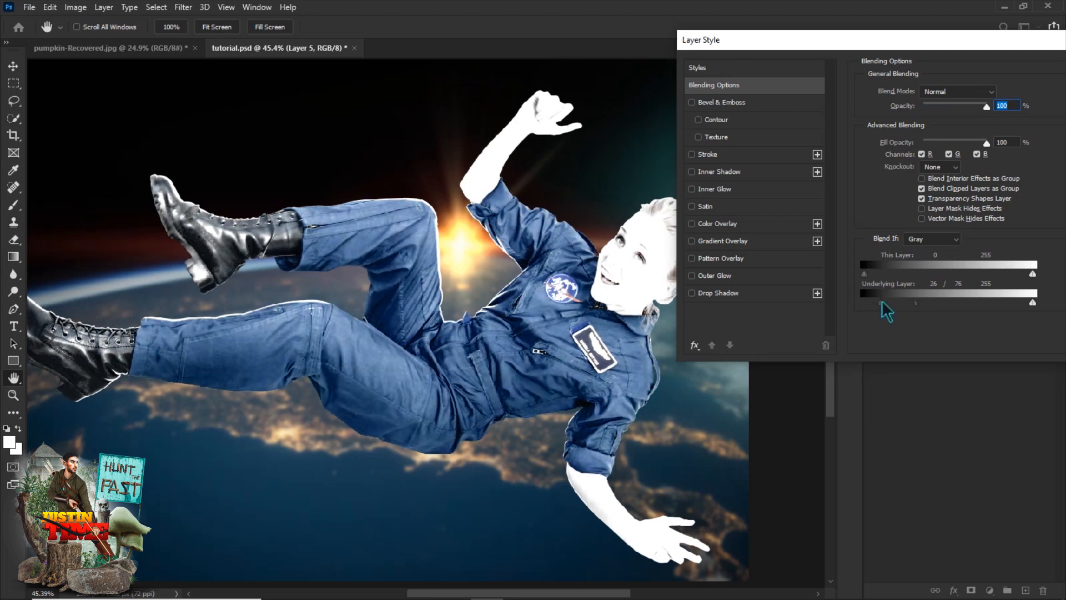
left_click_drag(1026, 42, 803, 68)
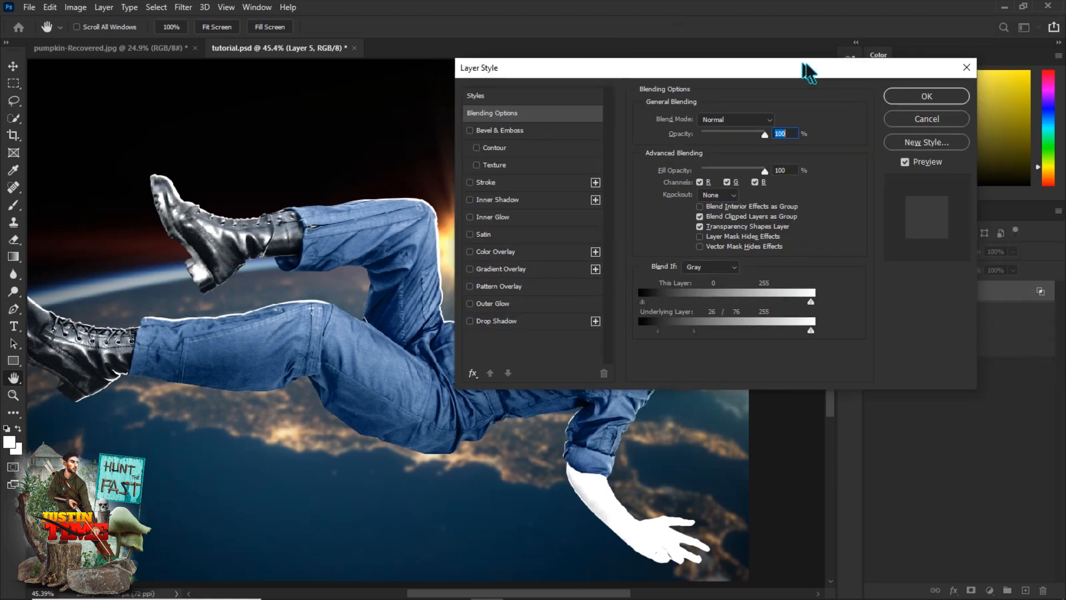
left_click(915, 96)
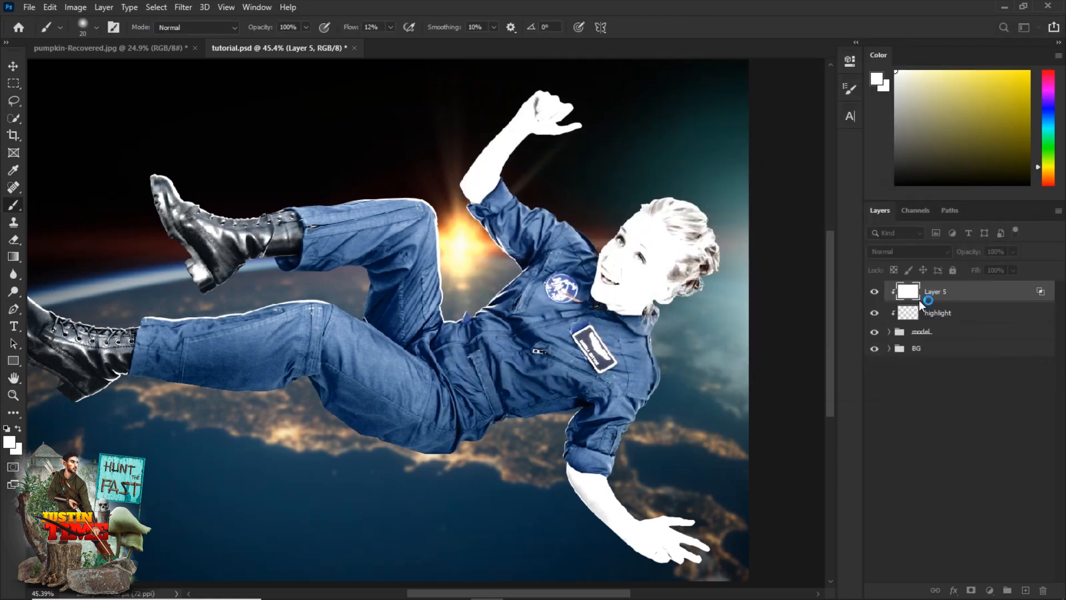
Add a layer mask to the white layer and make it black so the white is hidden
left_click(972, 591, "alt")
key("ctrl+i")
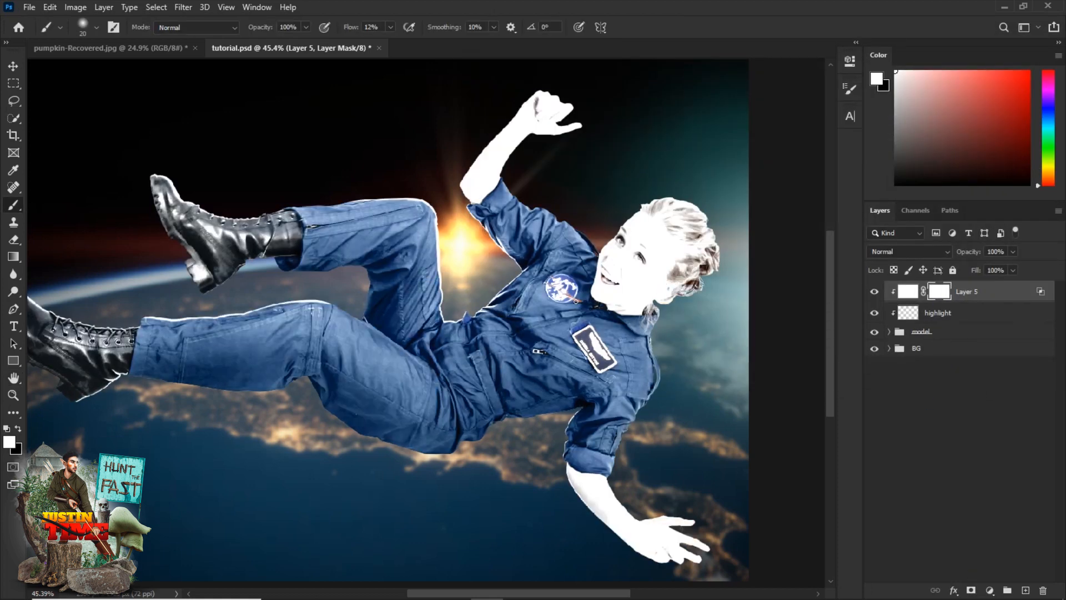
key("ctrl+i")
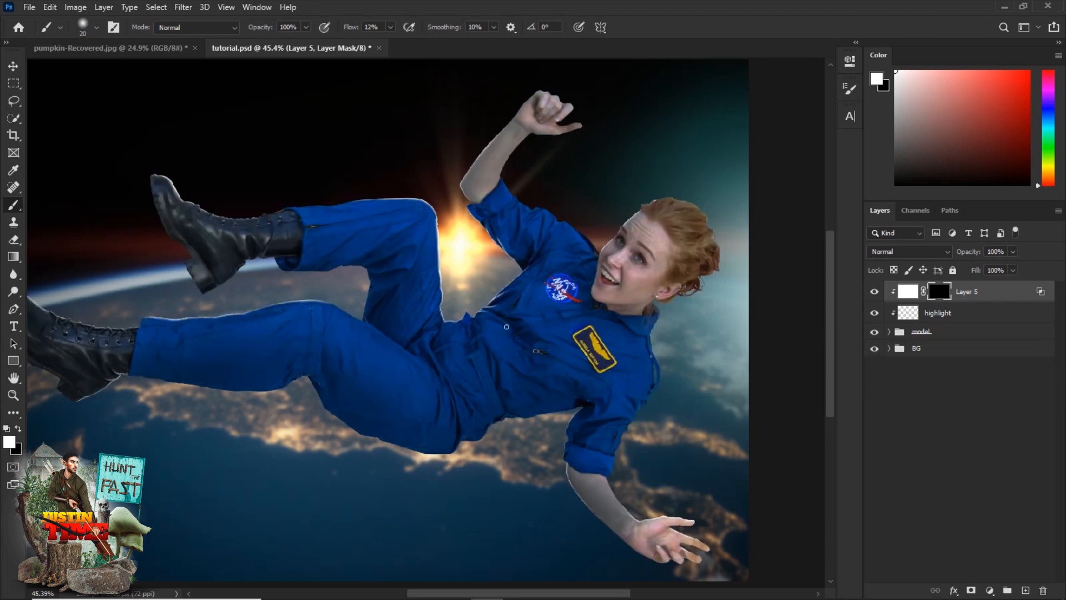
Reveal soft sunlight over the waist, torso and raised sleeve by painting white on the mask with a large soft brush, refining it with black
key("bracketright")
key("ctrl+plus")
key("ctrl+plus")
key("bracketright")
key("bracketright")
key("bracketright")
key("bracketright")
key("bracketright")
key("bracketright")
key("bracketright")
key("bracketright")
key("bracketright")
key("bracketright")
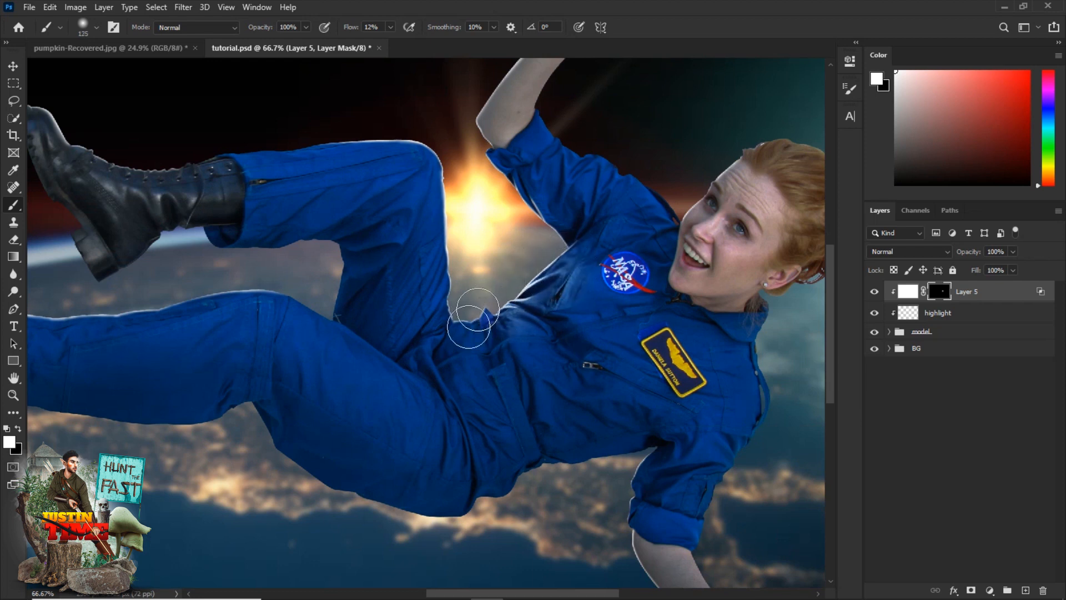
left_click_drag(459, 208, 537, 248)
key("bracketleft")
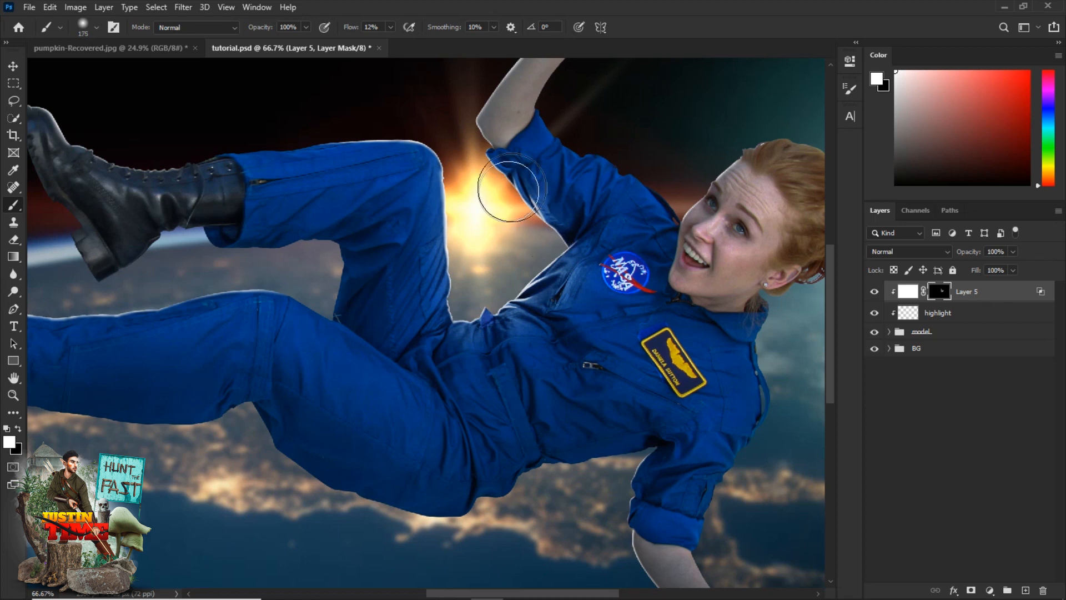
left_click_drag(552, 253, 487, 304)
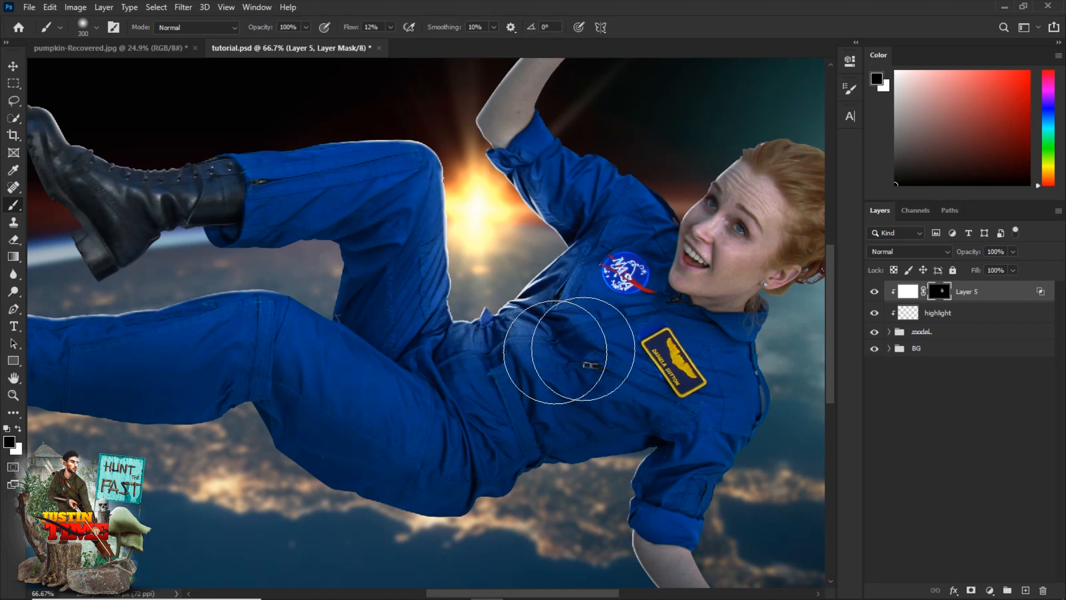
key("bracketleft")
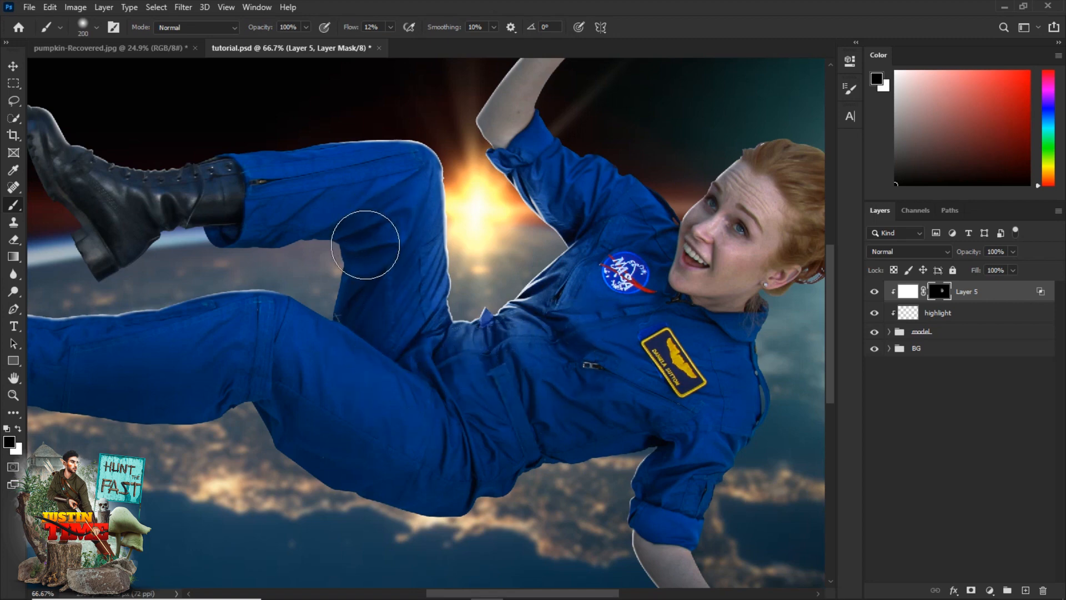
Compare the astronaut with and without the masked white light layer
key("ctrl+minus")
left_click(875, 293)
left_click(875, 293)
left_click(875, 293)
left_click(875, 293)
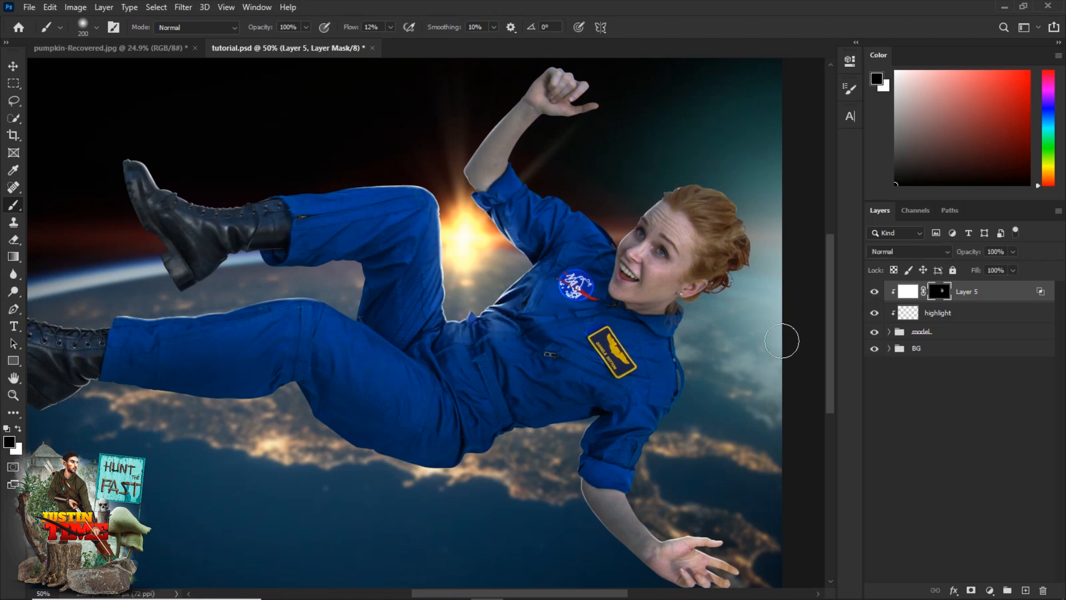
key("ctrl+minus")
left_click_drag(655, 306, 609, 322)
key("ctrl+plus")
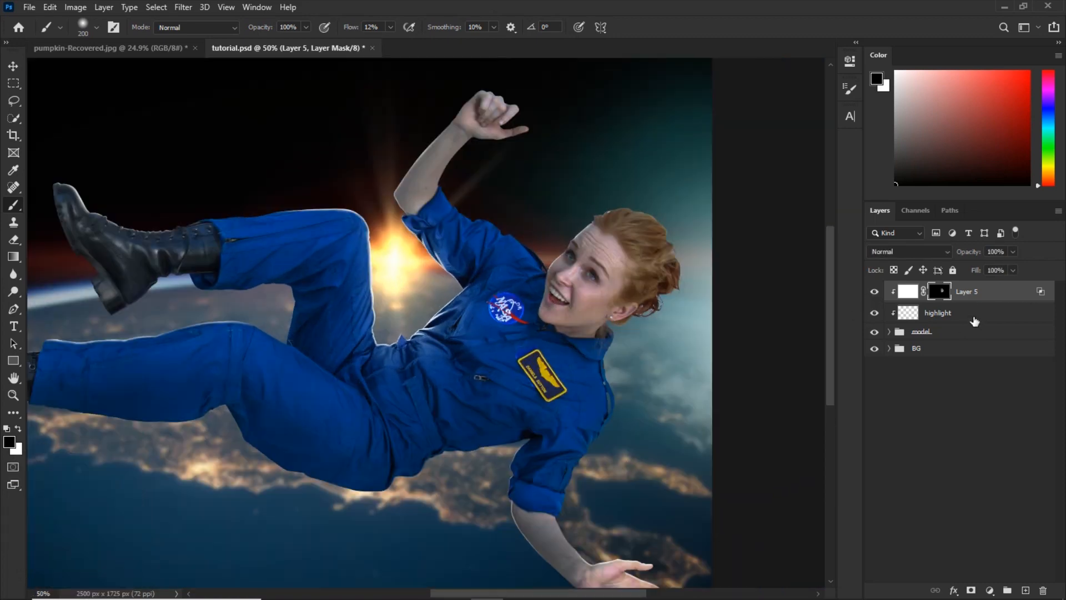